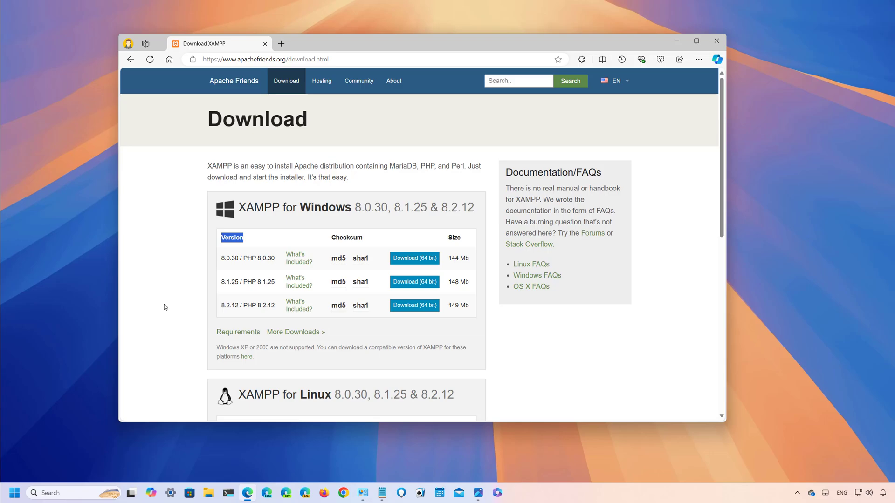
# Step: Download the 64-bit XAMPP 8.2.12 installer for Windows, save it to the computer, and minimize the browser
pyautogui.click(163, 314)
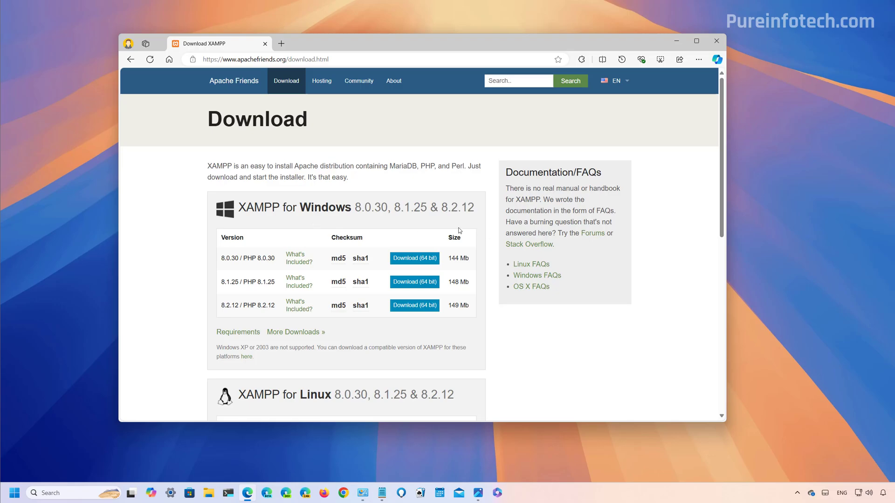
pyautogui.click(416, 306)
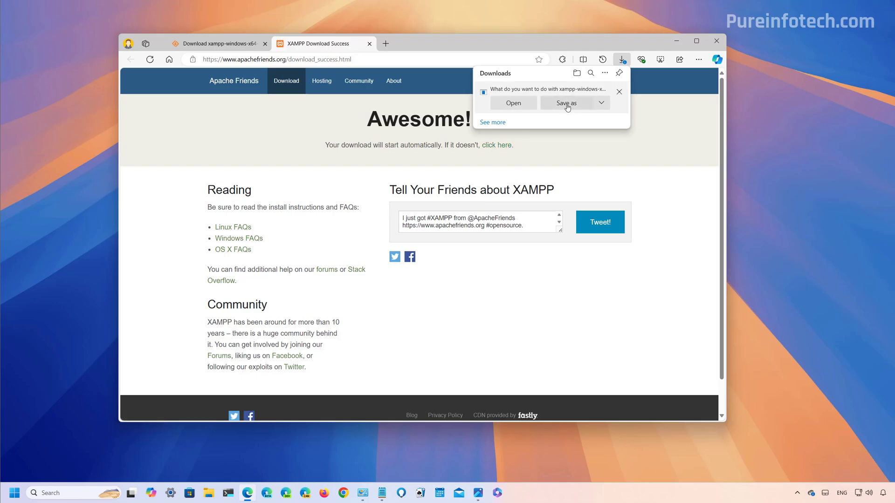
pyautogui.click(568, 105)
pyautogui.click(465, 255)
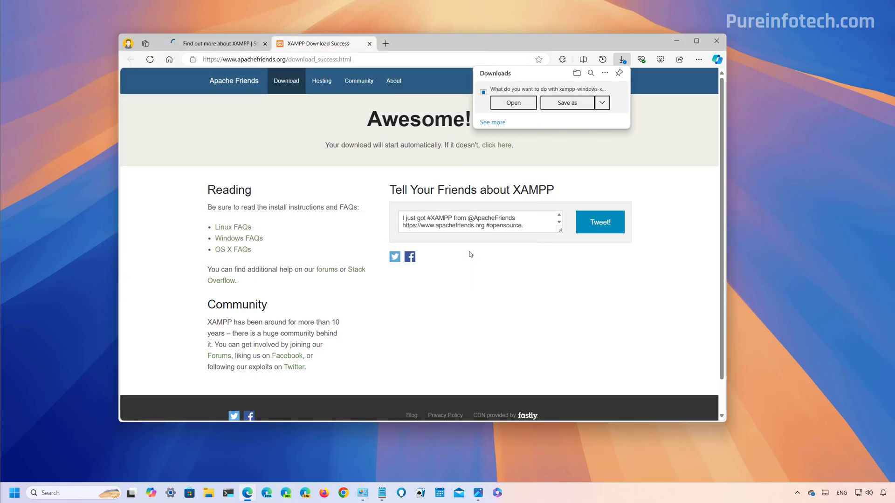
pyautogui.click(677, 40)
# Step: Run xampp-windows-x64-8.2.12-0-VS16-installer.exe from the files2 folder in Downloads and acknowledge the User Account Control warning
pyautogui.rightClick(209, 494)
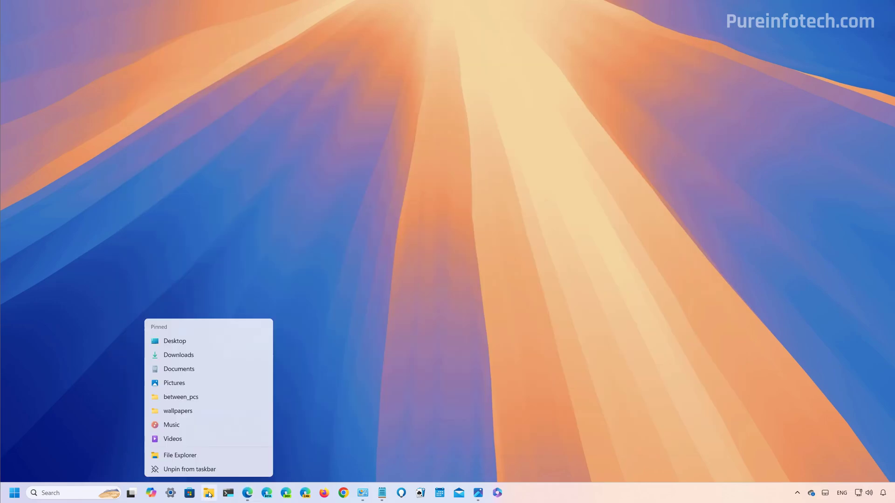
pyautogui.click(209, 494)
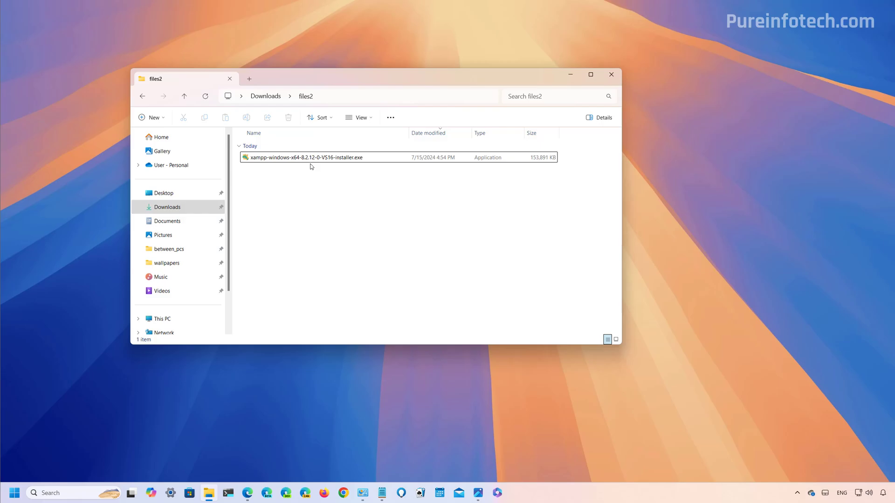
pyautogui.rightClick(298, 159)
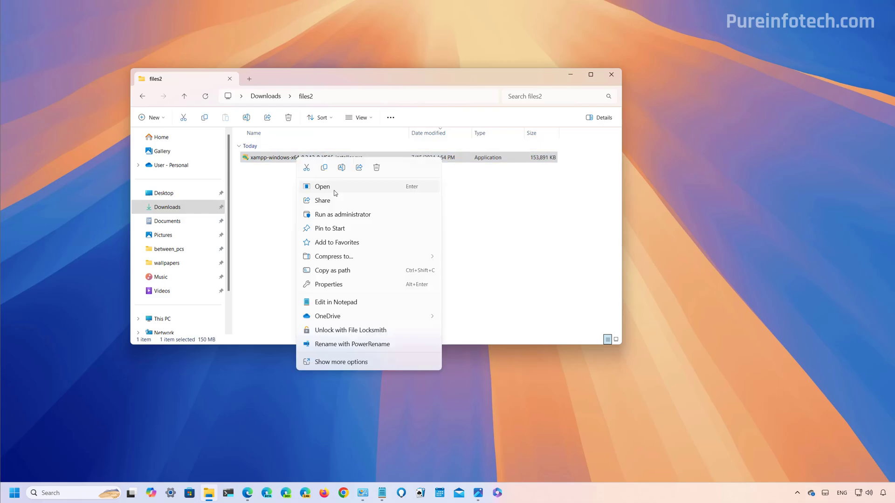
pyautogui.click(323, 187)
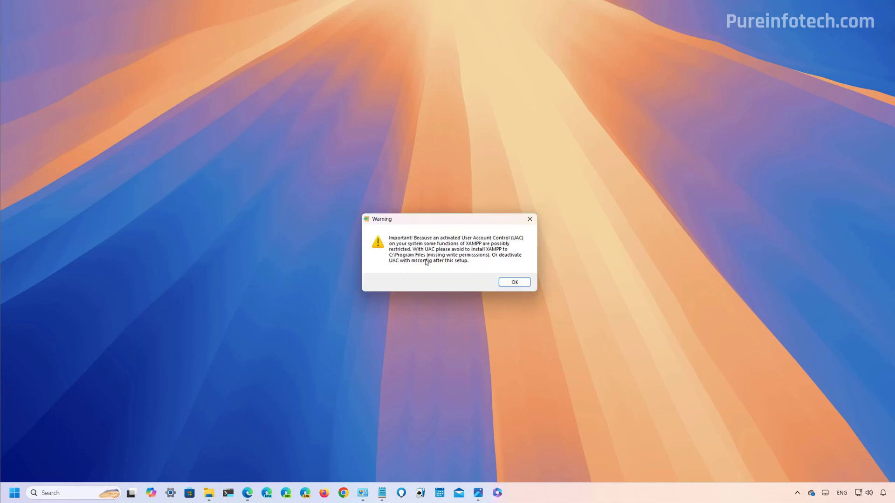
pyautogui.click(514, 286)
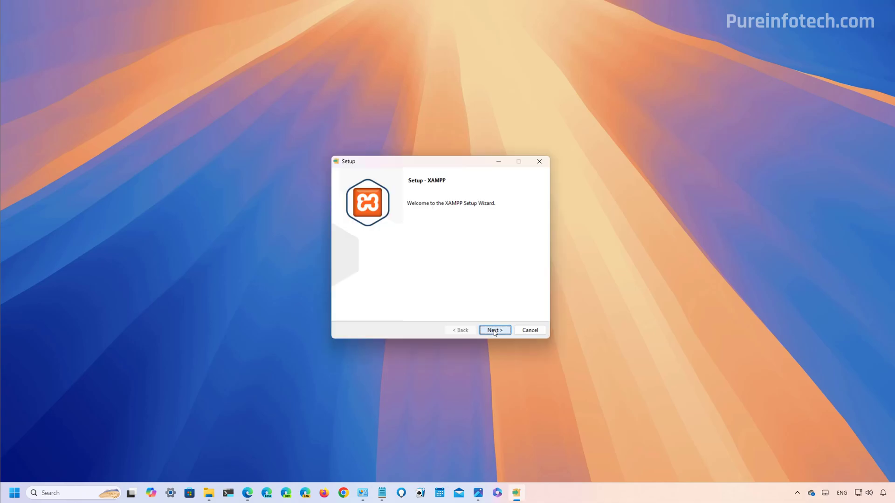
# Step: Configure the XAMPP setup with all default components, the C:\xampp folder and English as language, and start the installation
pyautogui.click(495, 332)
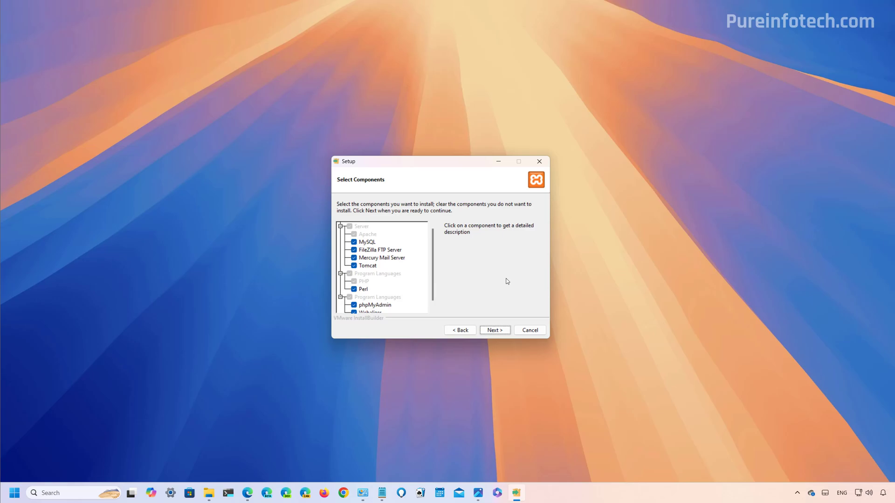
pyautogui.scroll(-1, 409, 259)
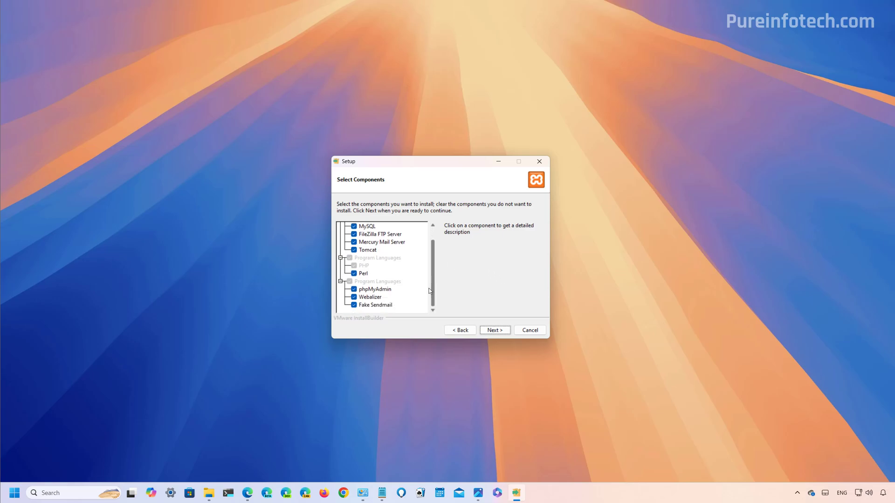
pyautogui.click(495, 331)
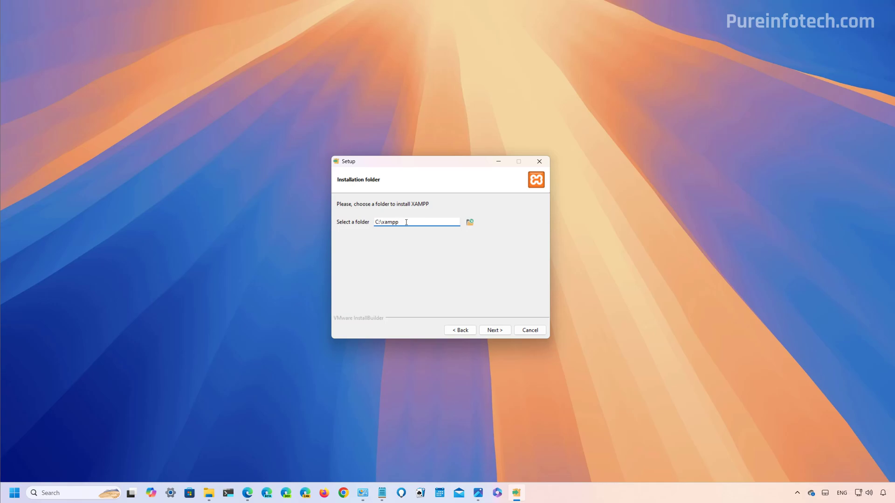
pyautogui.click(497, 333)
pyautogui.click(414, 223)
pyautogui.click(414, 224)
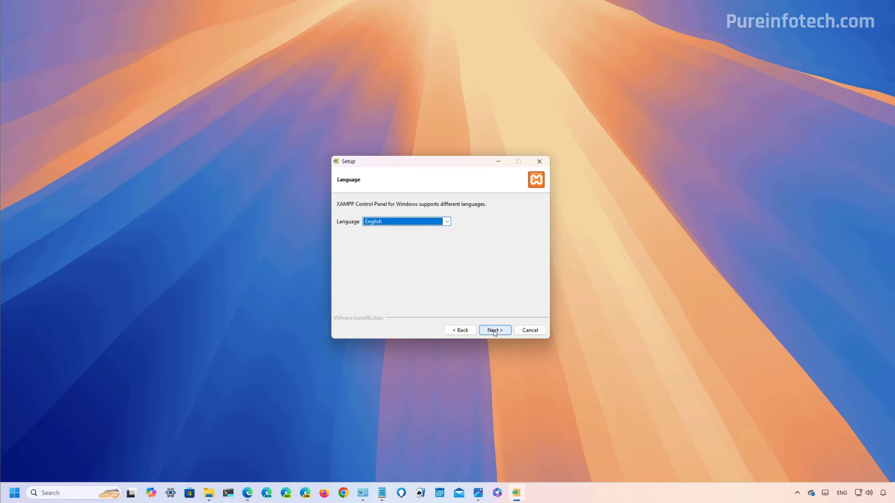
pyautogui.click(495, 331)
pyautogui.click(495, 331)
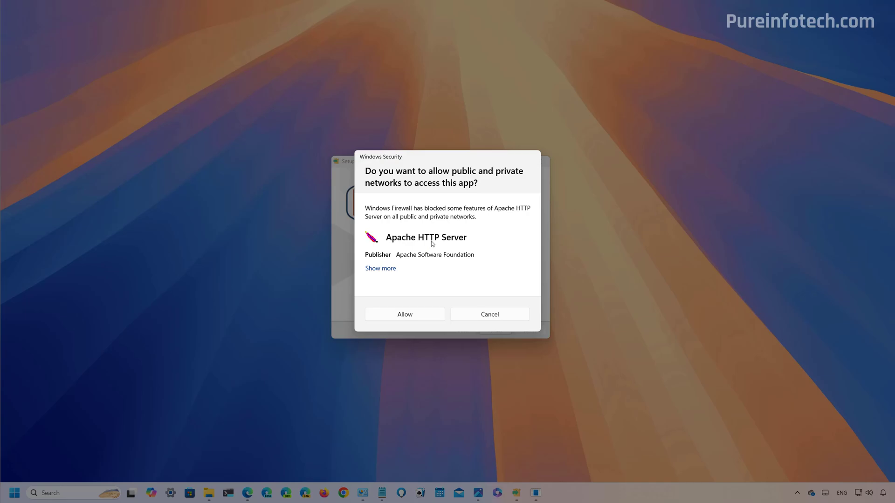
# Step: Allow Apache HTTP Server through Windows Firewall and finish the XAMPP setup wizard
pyautogui.click(404, 315)
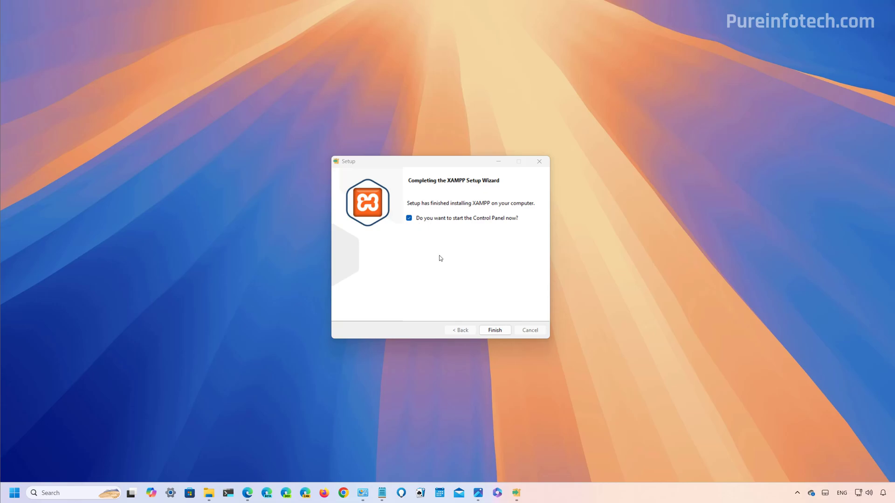
pyautogui.click(505, 331)
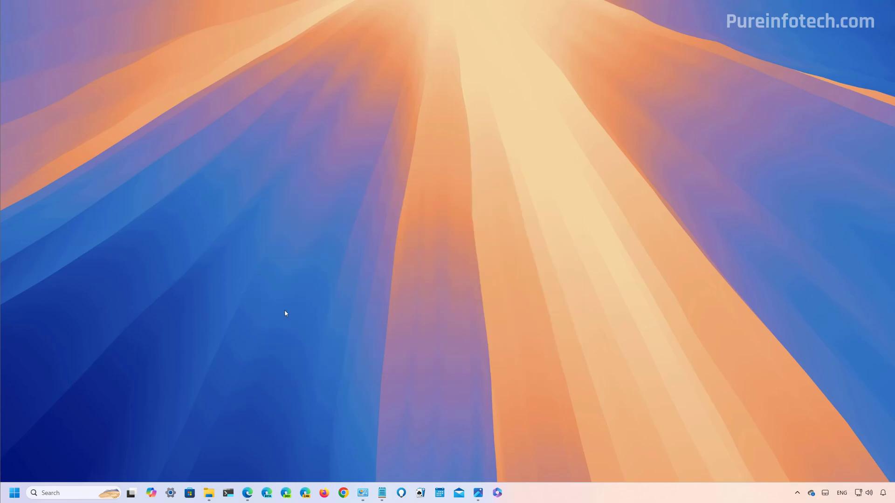
# Step: Switch to Windows Settings and search the installed apps for xampp
pyautogui.press('super')
pyautogui.write('settings')
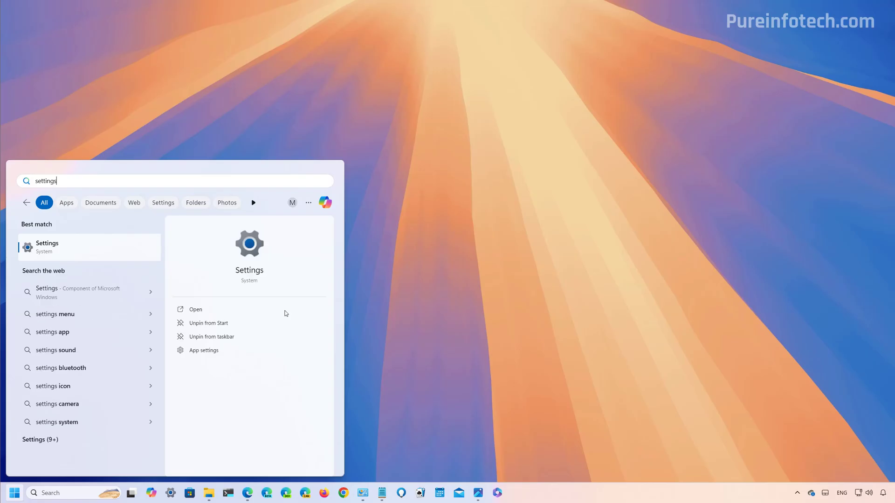
pyautogui.press('Return')
pyautogui.click(35, 183)
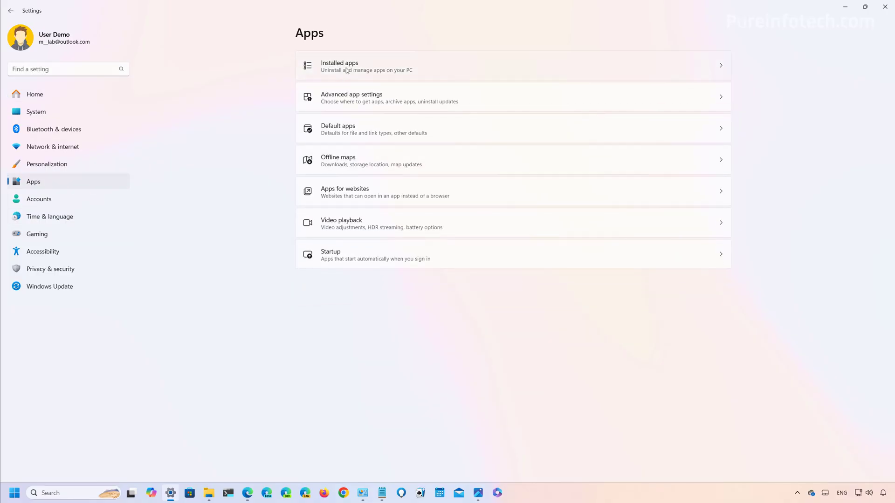
pyautogui.click(347, 68)
pyautogui.click(347, 55)
pyautogui.write('x')
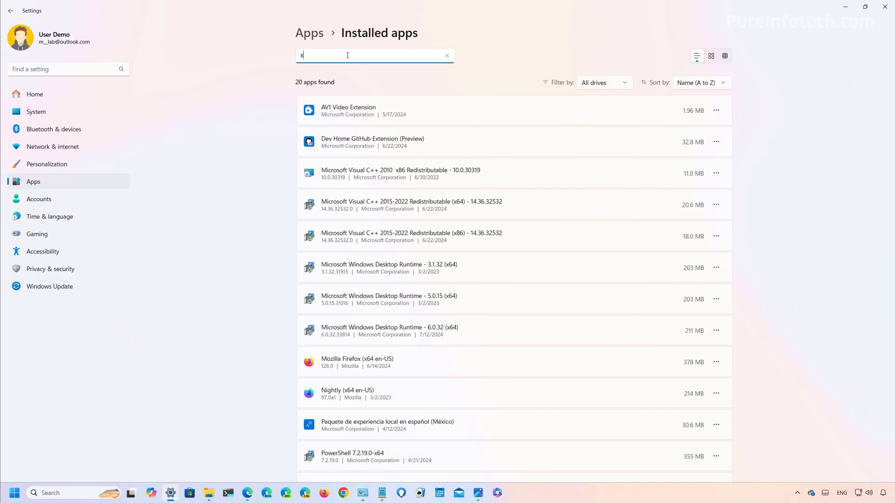
pyautogui.write('ampp')
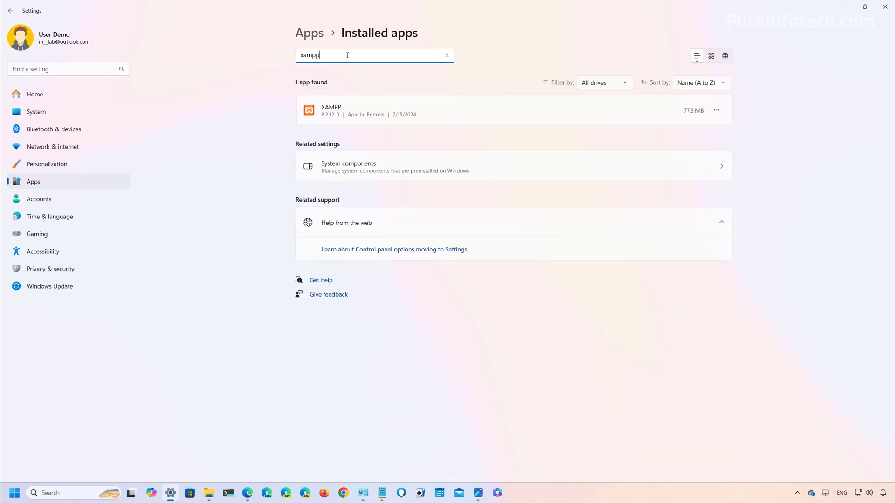
# Step: Start uninstalling XAMPP, allow uninstall.exe to make changes to the device, and minimize the Settings window
pyautogui.click(718, 115)
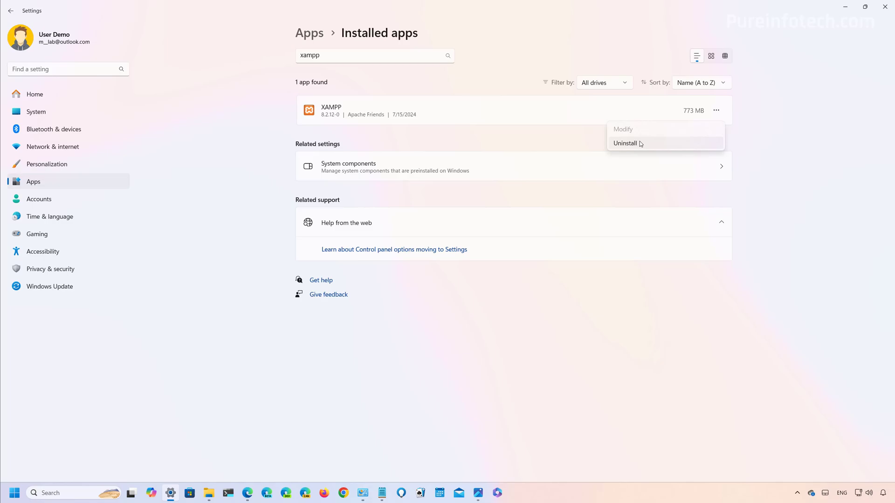
pyautogui.click(640, 144)
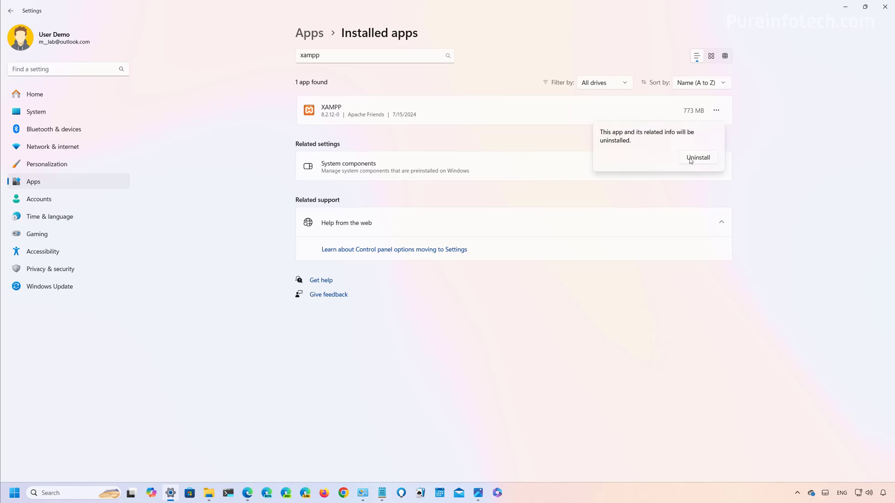
pyautogui.click(691, 158)
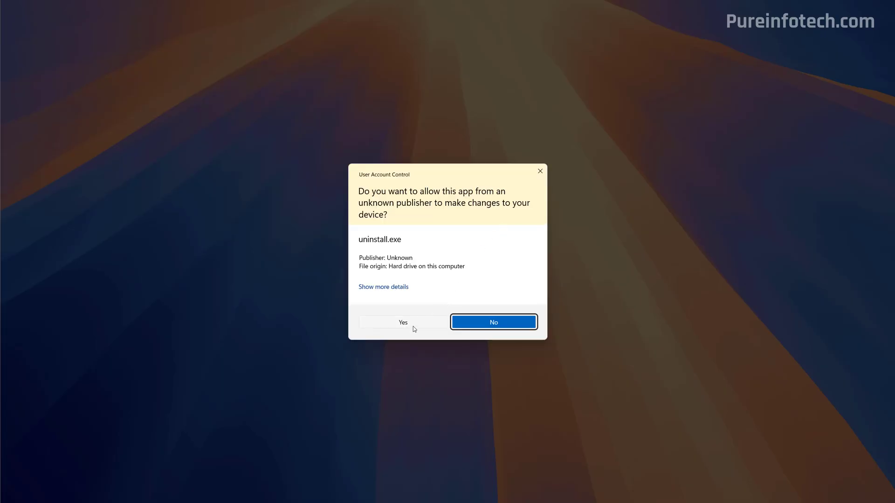
pyautogui.click(413, 327)
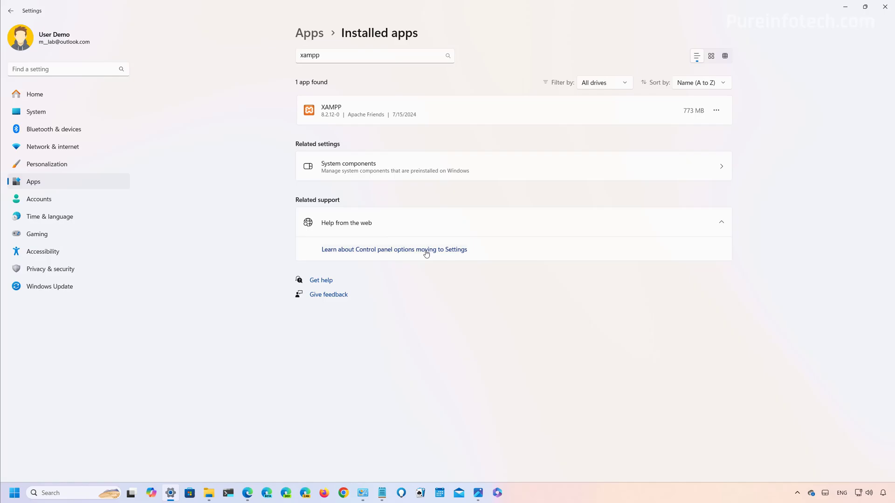
pyautogui.click(839, 12)
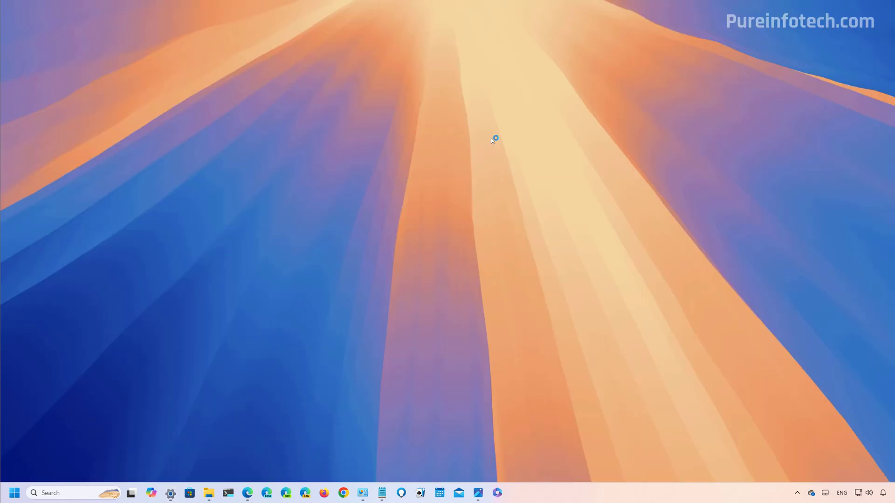
# Step: Complete the XAMPP uninstallation, removing the C:\xampp\htdocs folder too, and close the command window it opened
pyautogui.click(477, 276)
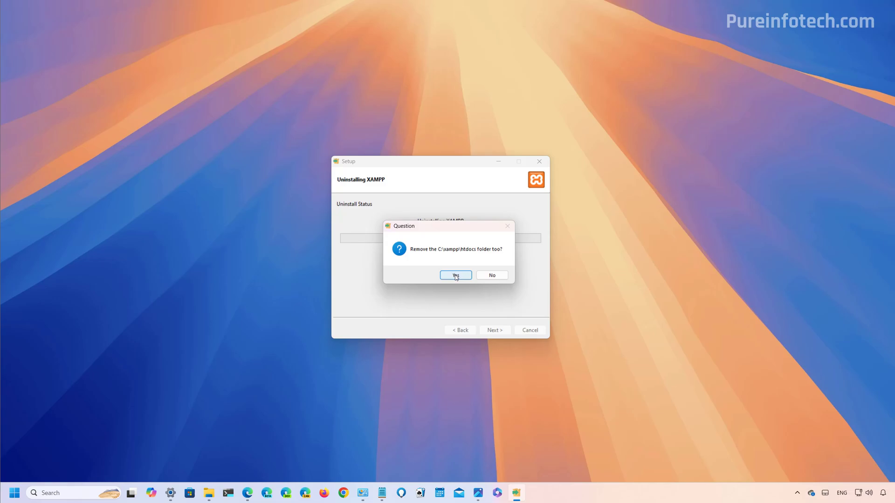
pyautogui.click(456, 276)
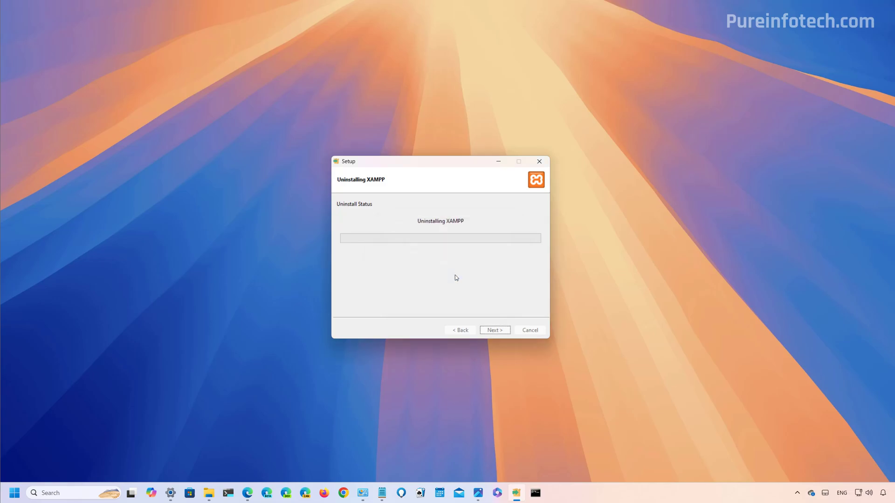
pyautogui.click(537, 495)
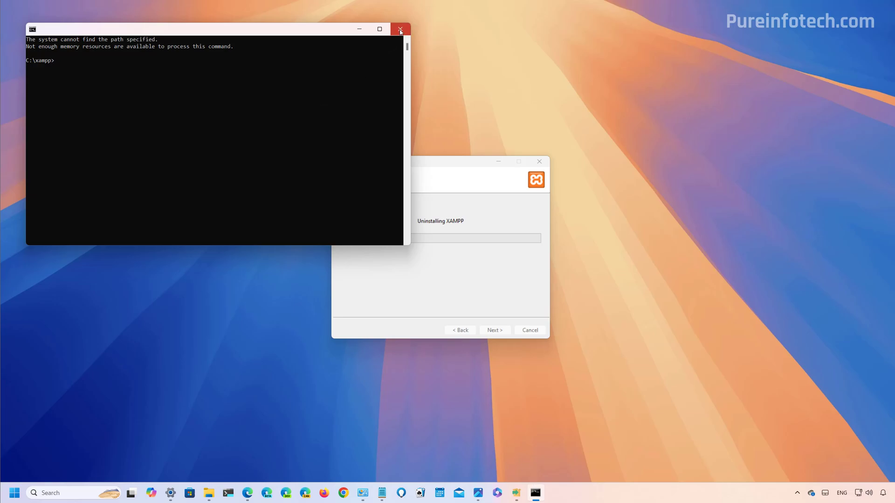
pyautogui.click(400, 28)
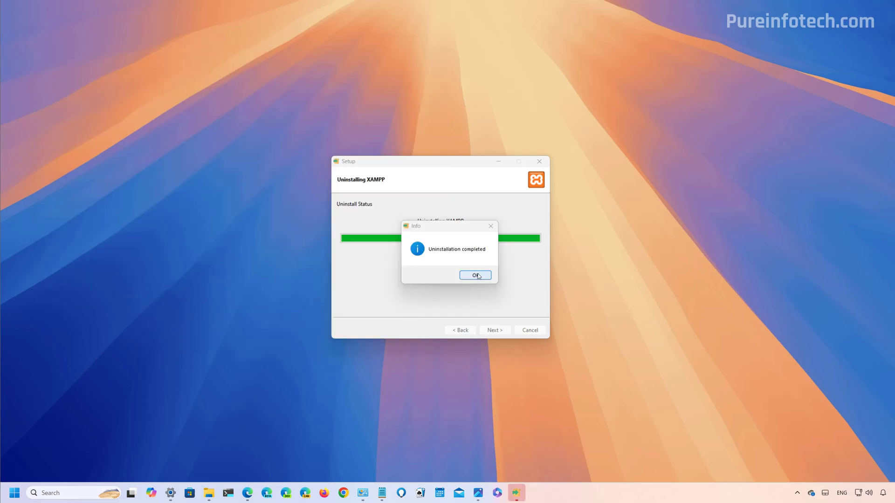
pyautogui.click(476, 275)
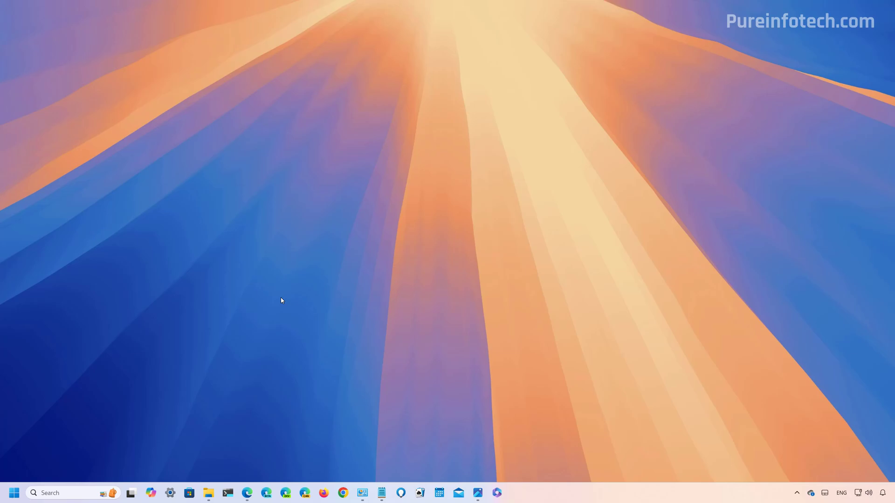
# Step: Switch to Terminal Preview, running it as administrator and approving the elevation request
pyautogui.press('super')
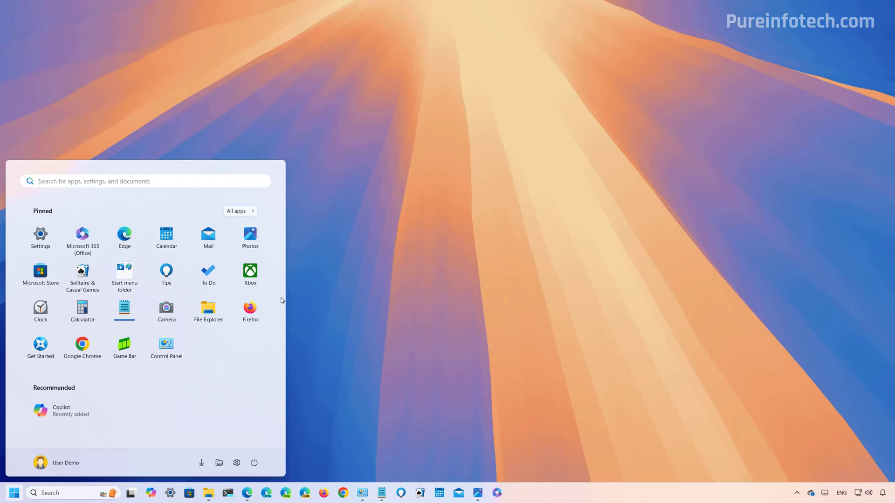
pyautogui.write('ter')
pyautogui.rightClick(89, 245)
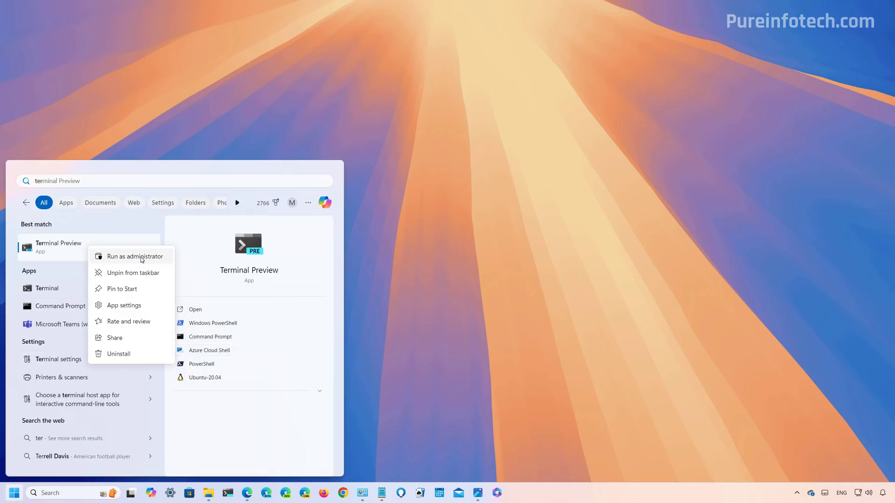
pyautogui.click(142, 258)
pyautogui.click(402, 324)
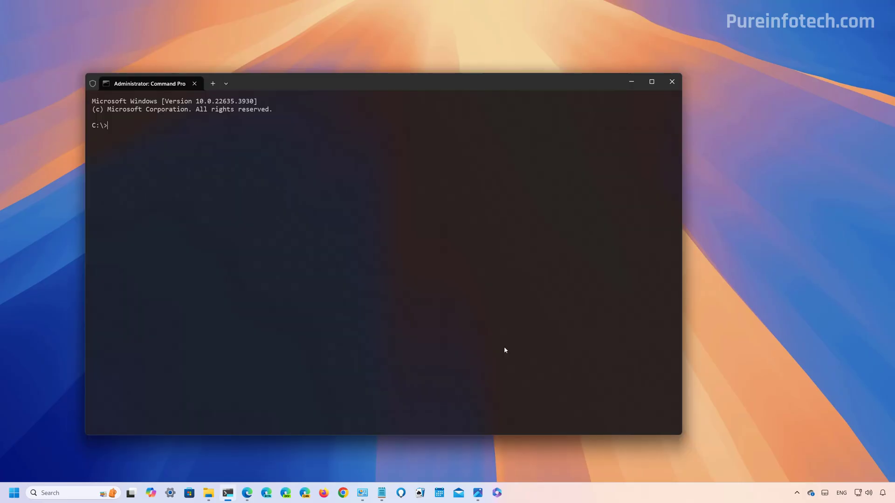
# Step: Clear the terminal, search winget for xampp, and install the package with the ID ApacheFriends.Xampp.8.2
pyautogui.write('cls')
pyautogui.press('Return')
pyautogui.write('winget search xampp')
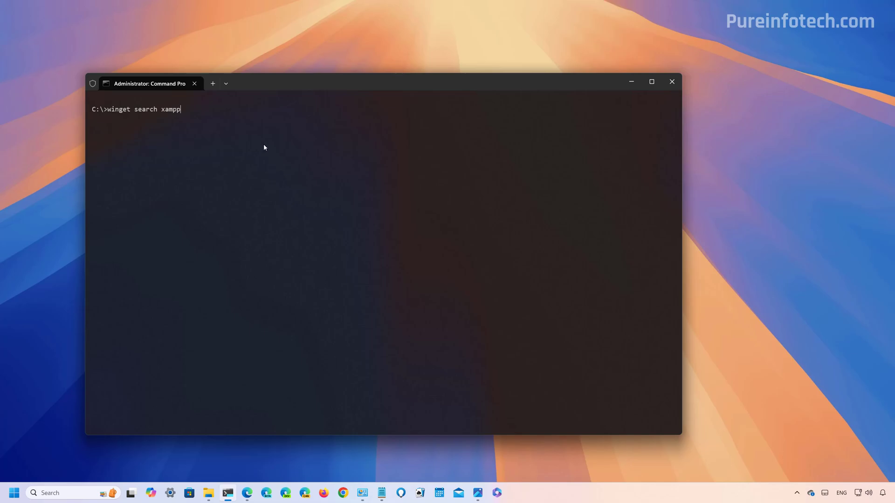
pyautogui.press('Return')
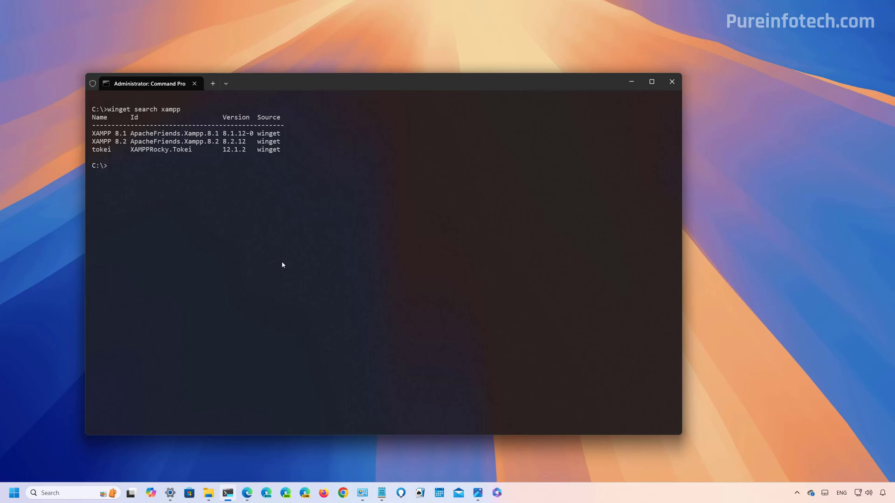
pyautogui.write('winget install --id ApacheFriends.Xampp.8.2')
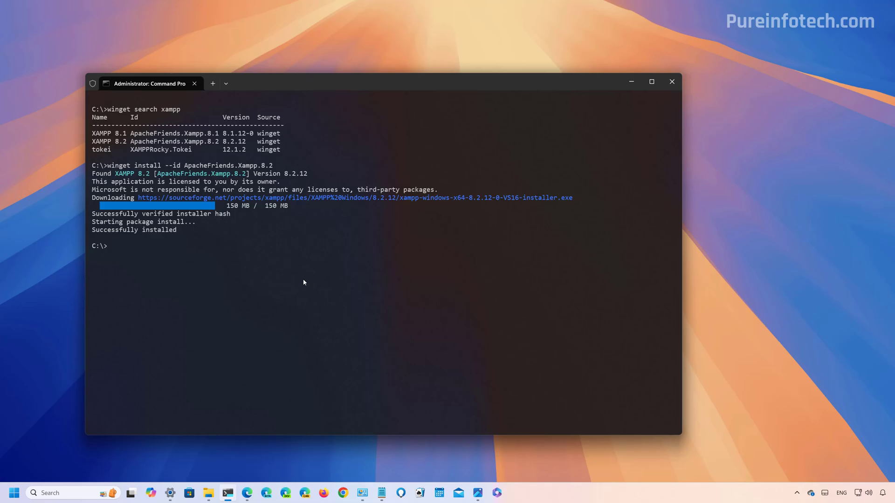
# Step: Search Windows for XAMPP and launch the XAMPP Control Panel
pyautogui.press('super')
pyautogui.write('xamp')
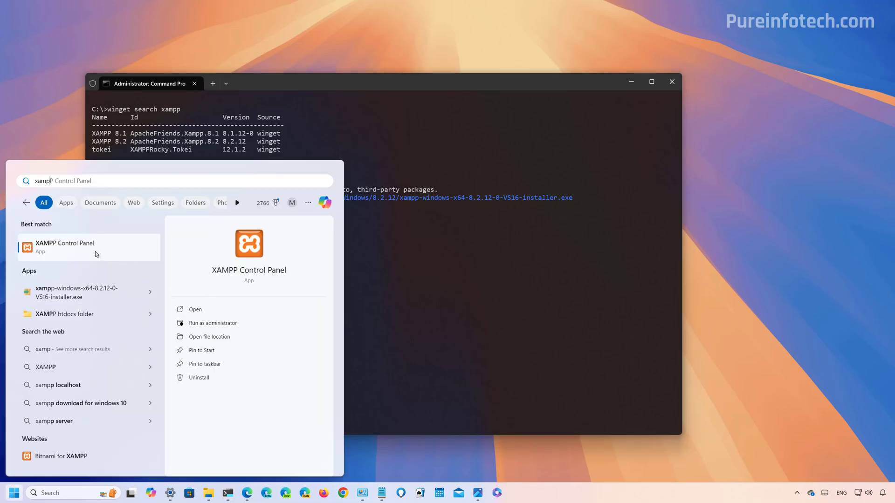
pyautogui.click(96, 254)
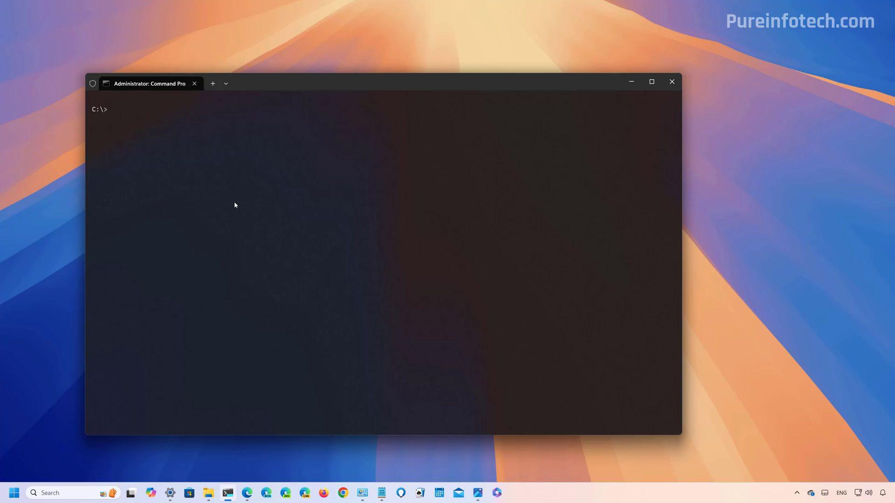
# Step: List the installed xampp package with winget and run the uninstall command for the ID ApacheFriends.Xampp.8.2
pyautogui.write('winget list xampp')
pyautogui.press('Return')
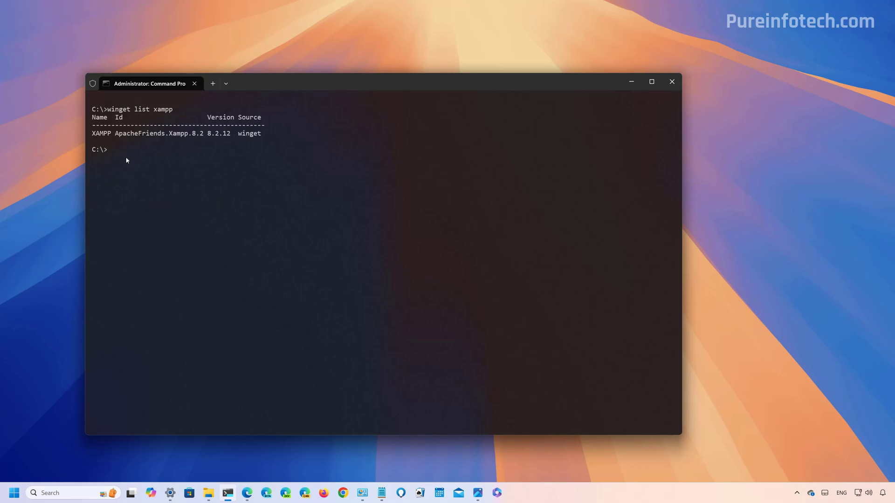
pyautogui.moveTo(116, 137); pyautogui.dragTo(204, 135)
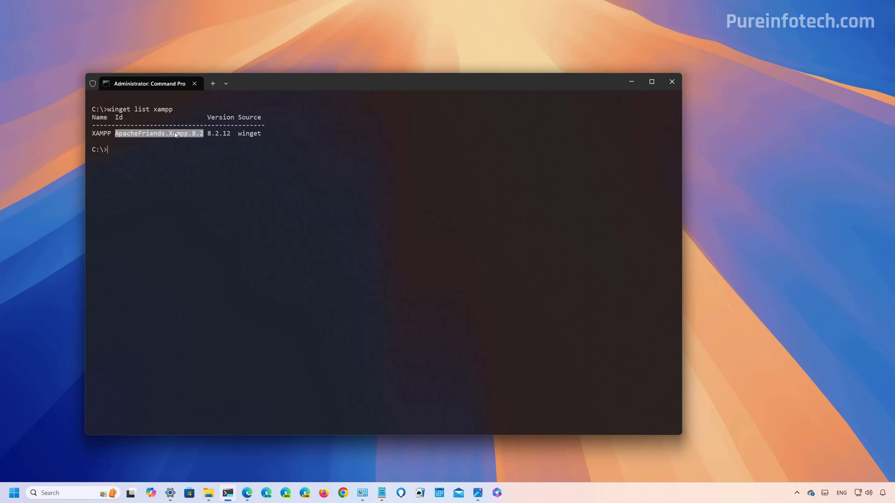
pyautogui.rightClick(175, 133)
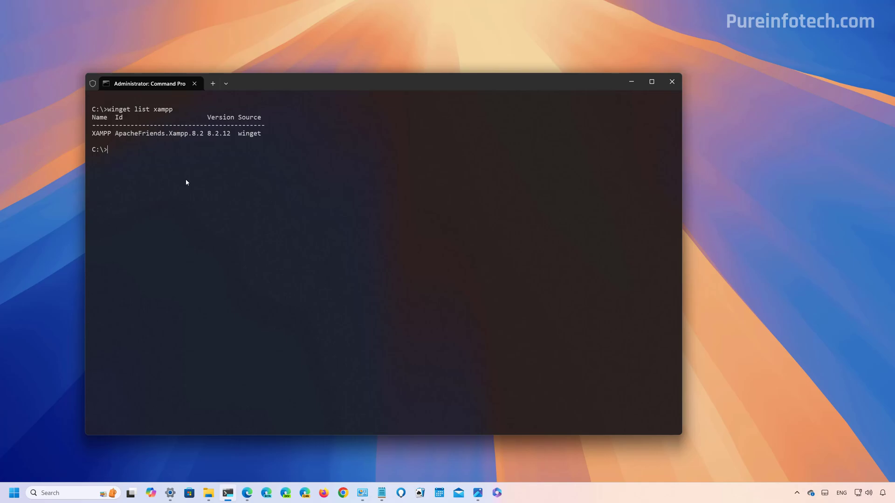
pyautogui.write('winget uninstall --id')
pyautogui.write('ApacheFriends.Xampp.8.2')
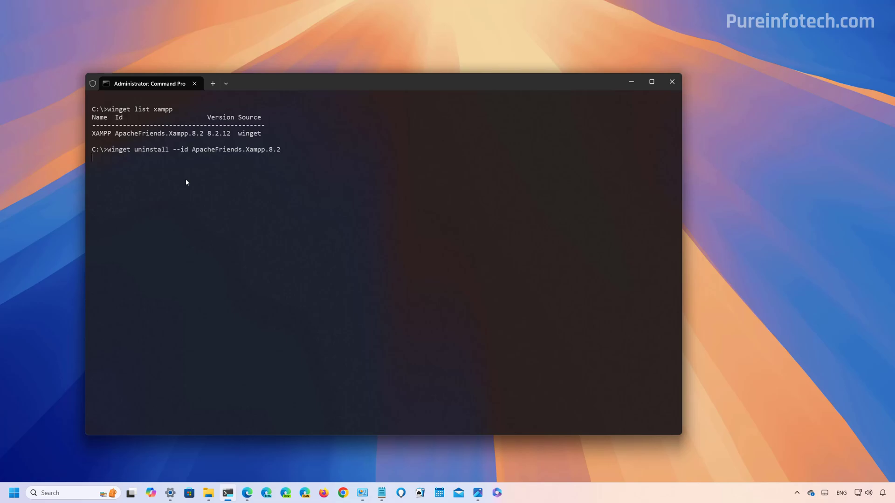
pyautogui.press('Return')
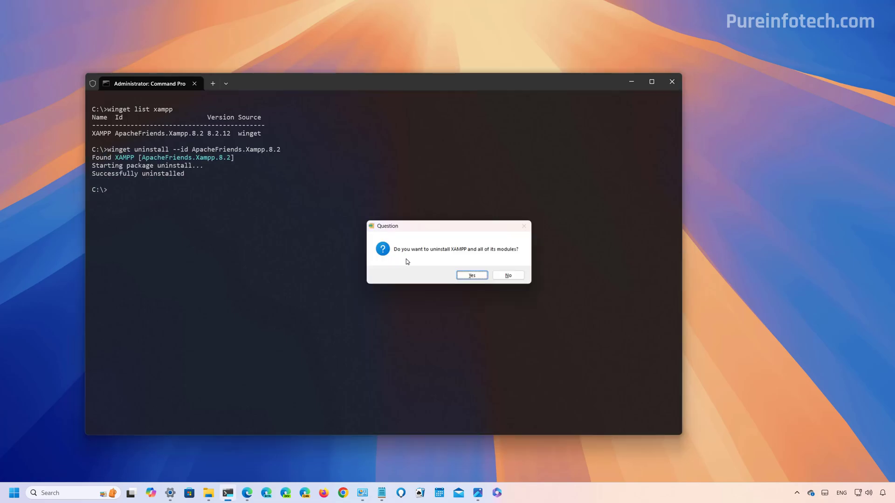
# Step: Complete the removal of XAMPP and its modules, including the C:\xampp\htdocs folder, and dismiss the command window it opens
pyautogui.click(472, 275)
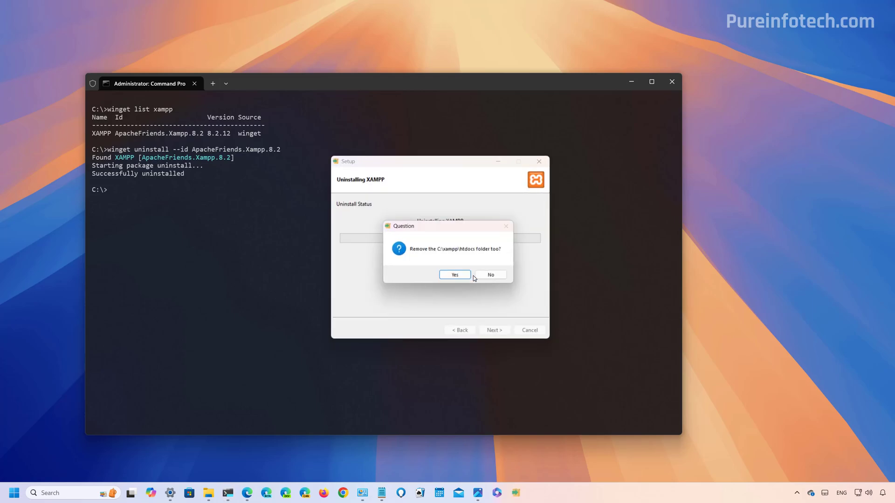
pyautogui.click(453, 276)
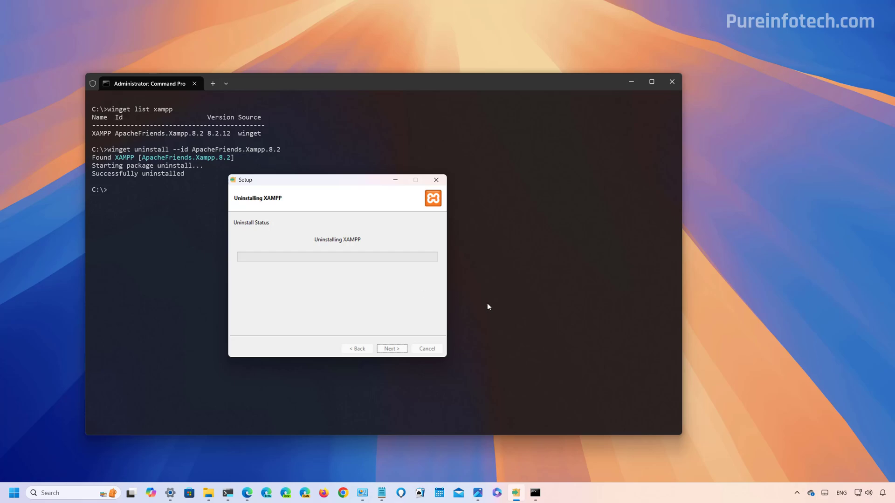
pyautogui.click(535, 493)
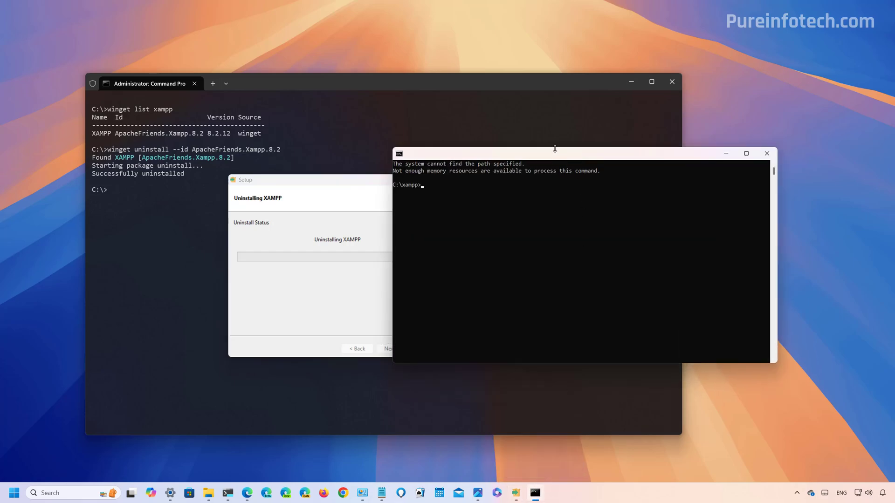
pyautogui.click(636, 149)
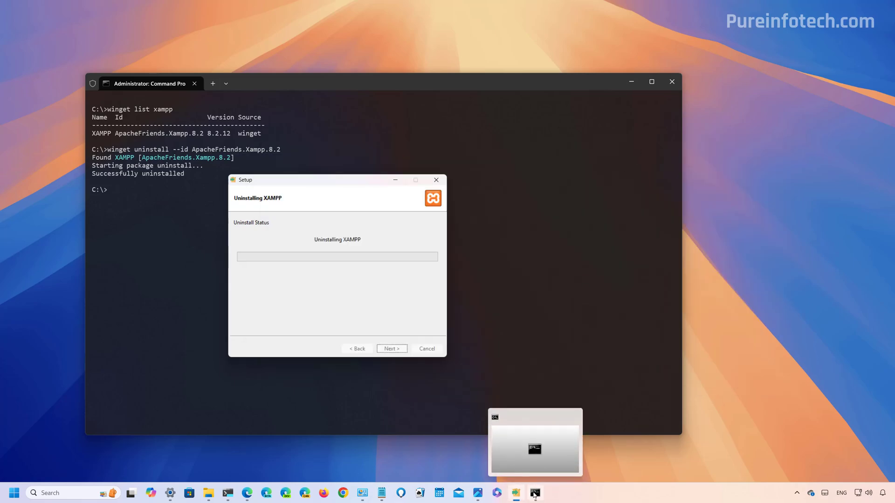
pyautogui.click(535, 493)
pyautogui.click(493, 120)
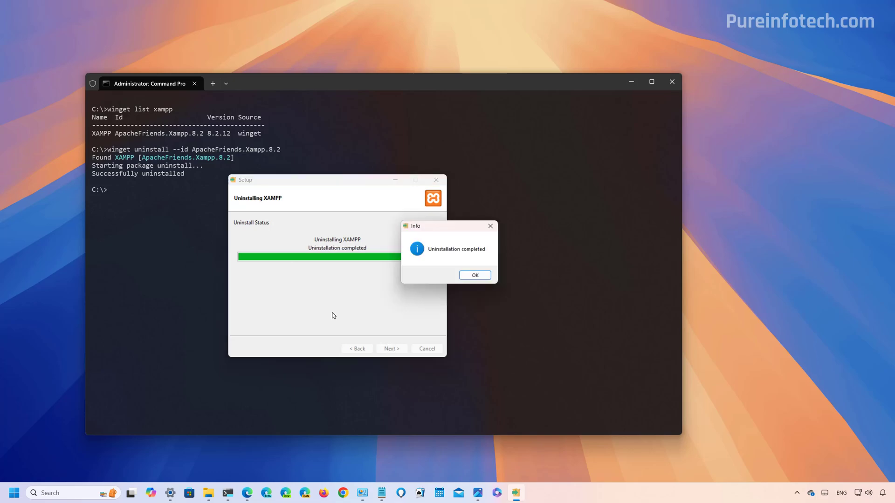
pyautogui.click(476, 275)
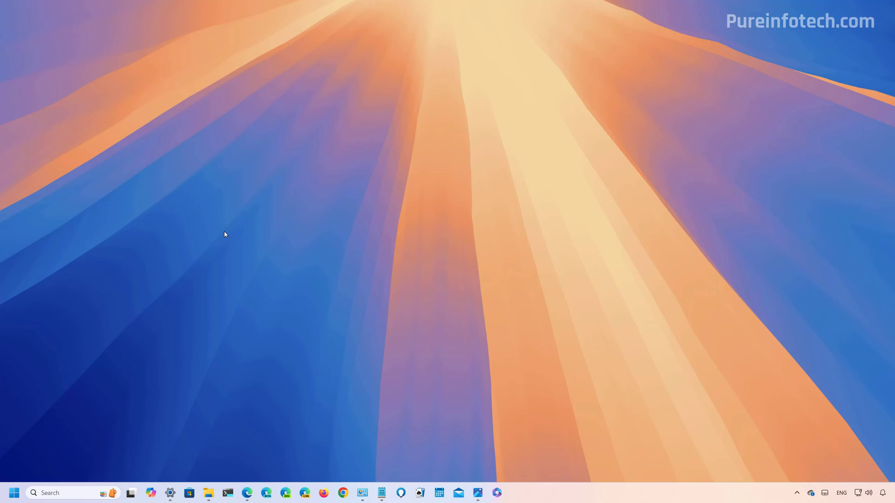
# Step: Switch to Dev Home (Preview) and start the Install applications setup from the quick steps
pyautogui.press('super')
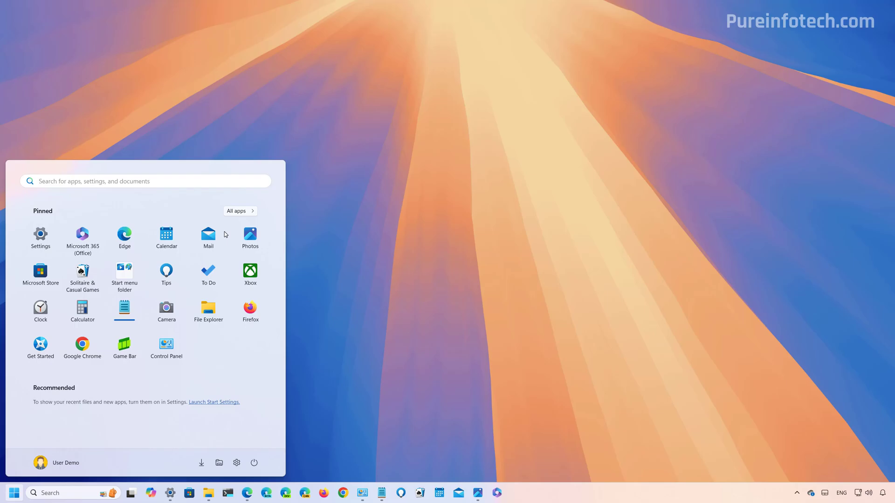
pyautogui.write('dev home')
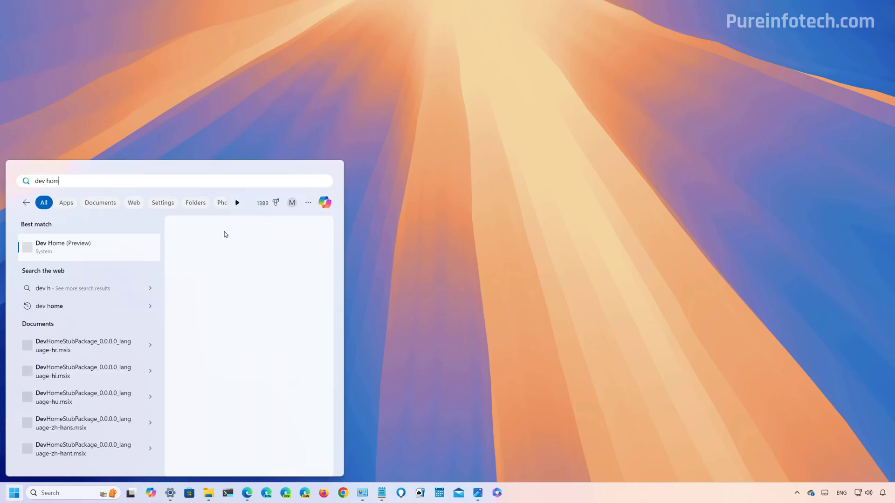
pyautogui.press('Return')
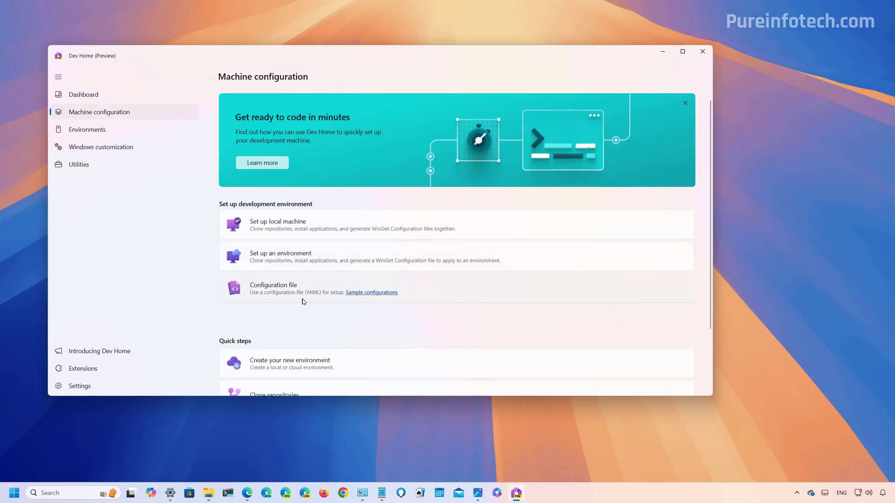
pyautogui.scroll(-2, 302, 320)
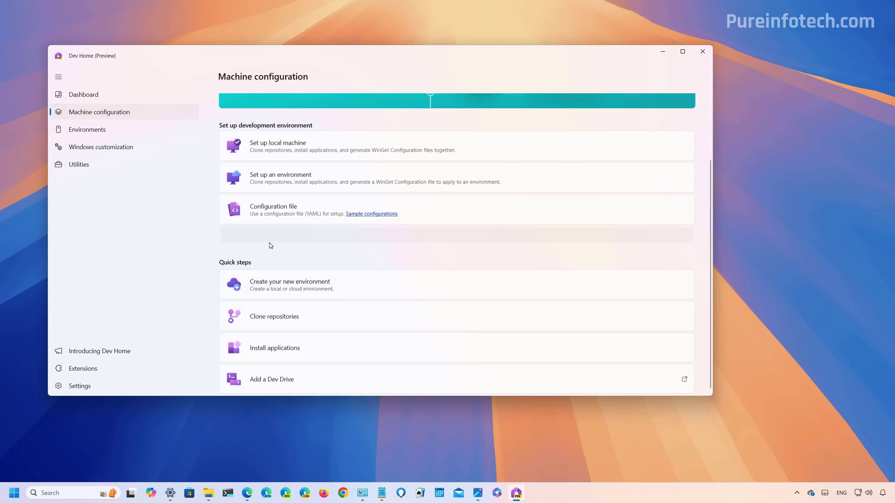
pyautogui.click(269, 355)
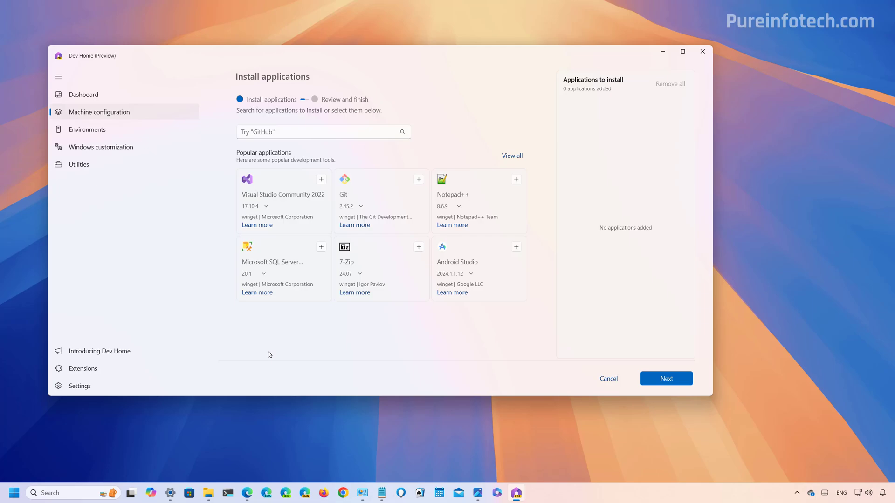
# Step: Search for xampp, add XAMPP 8.2 to the applications to install, and check its available versions, keeping 8.2.12
pyautogui.click(283, 133)
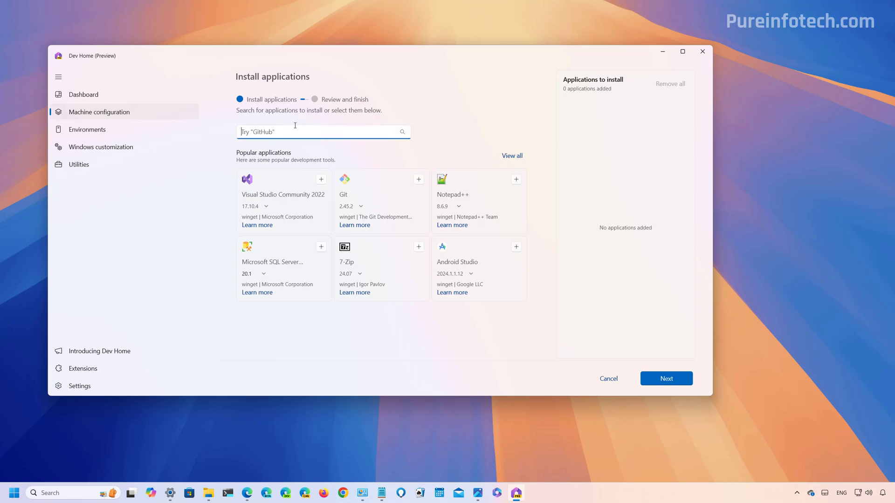
pyautogui.write('xampp')
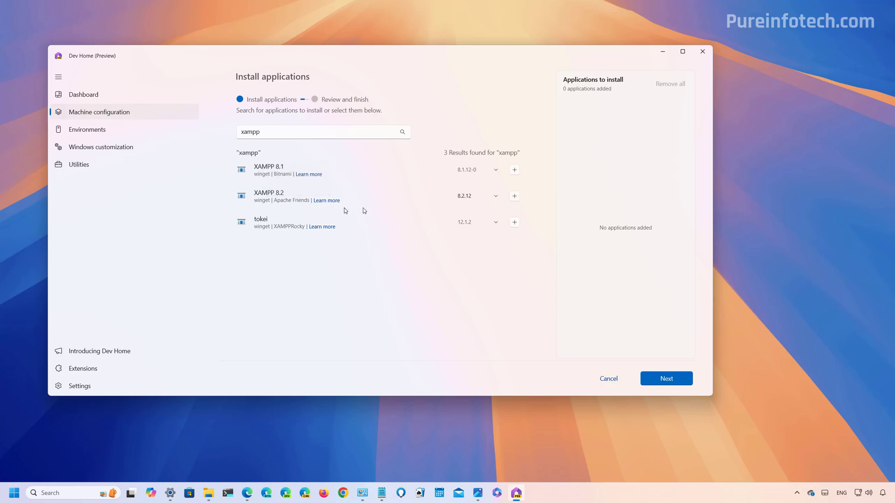
pyautogui.click(515, 197)
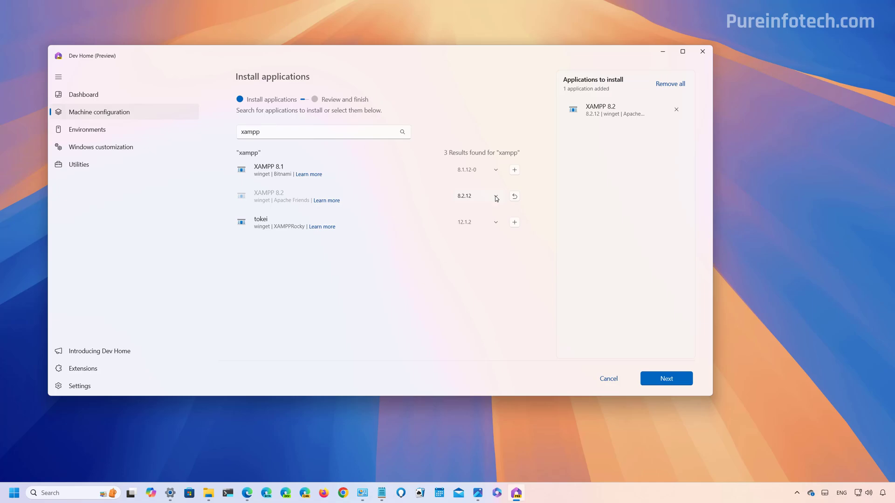
pyautogui.click(496, 199)
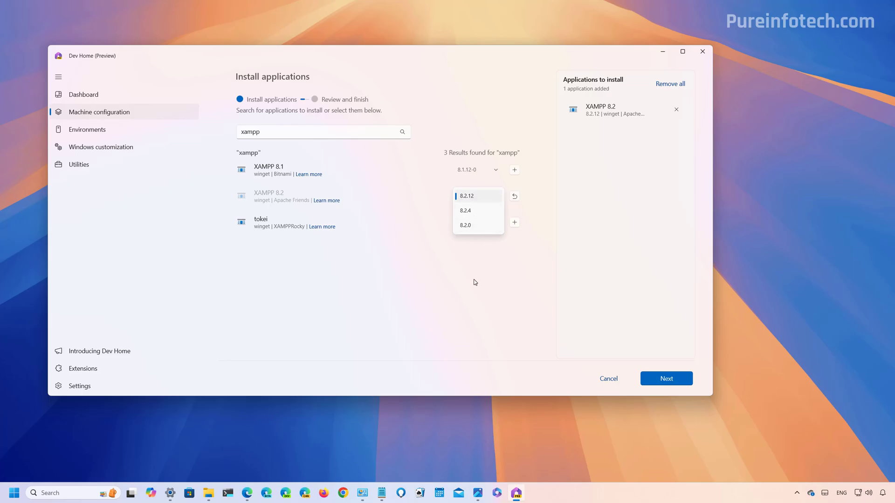
pyautogui.click(499, 270)
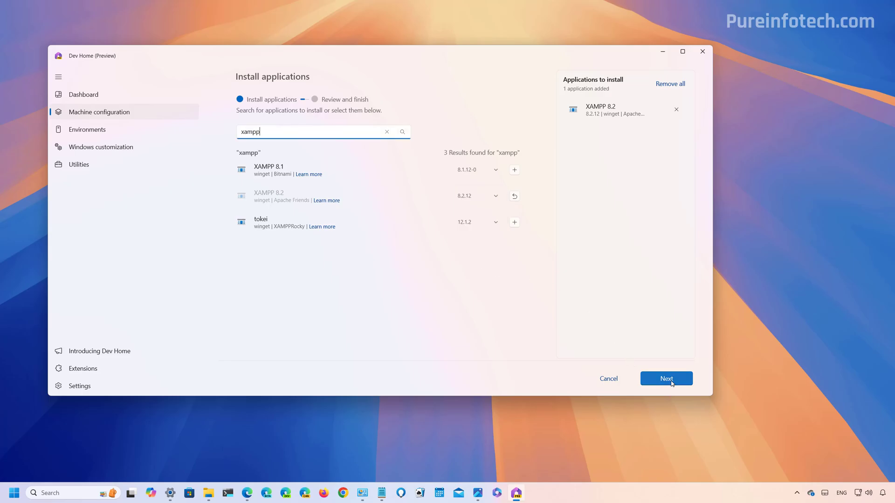
# Step: Accept the terms, set up XAMPP 8.2 with the installer's elevation approved, finish the setup, and close Dev Home
pyautogui.click(222, 379)
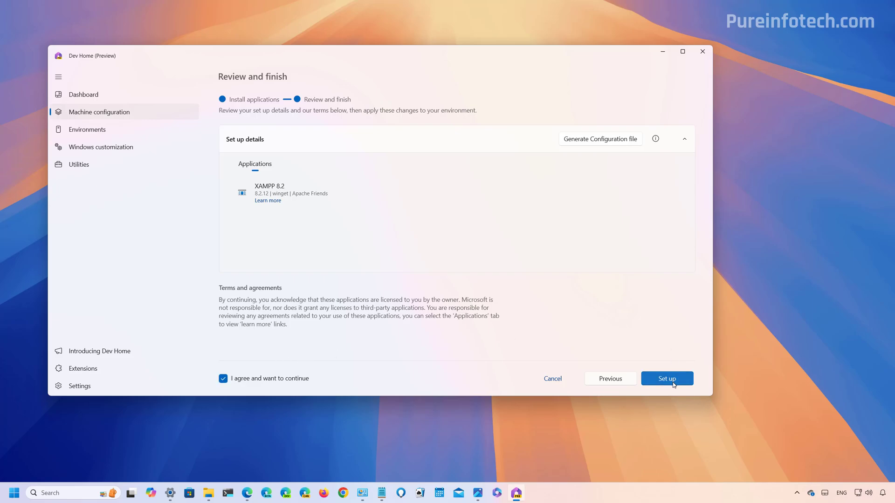
pyautogui.click(674, 383)
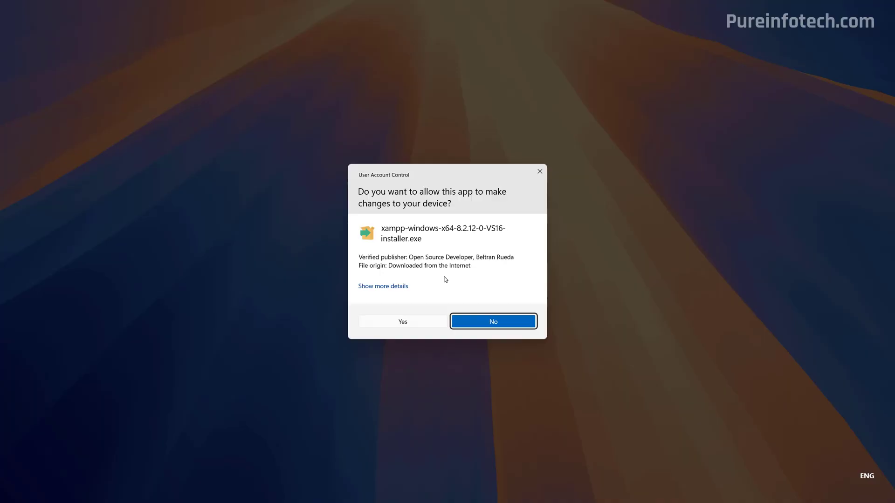
pyautogui.click(403, 323)
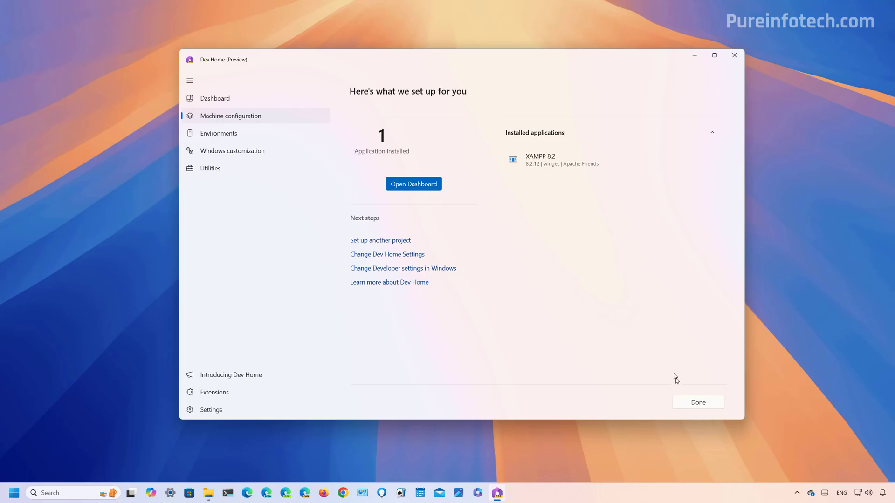
pyautogui.click(693, 405)
pyautogui.click(734, 57)
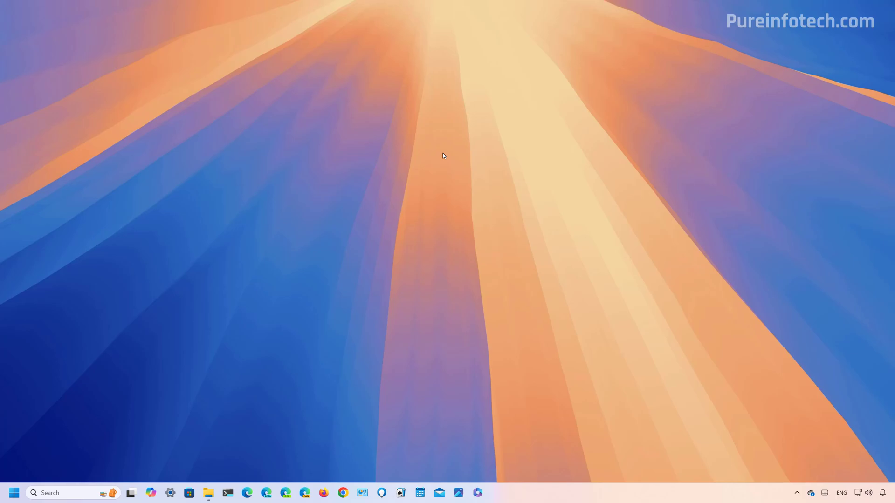
# Step: Search Windows for xampp, launch the XAMPP Control Panel, and reposition its window
pyautogui.press('super')
pyautogui.write('xampp')
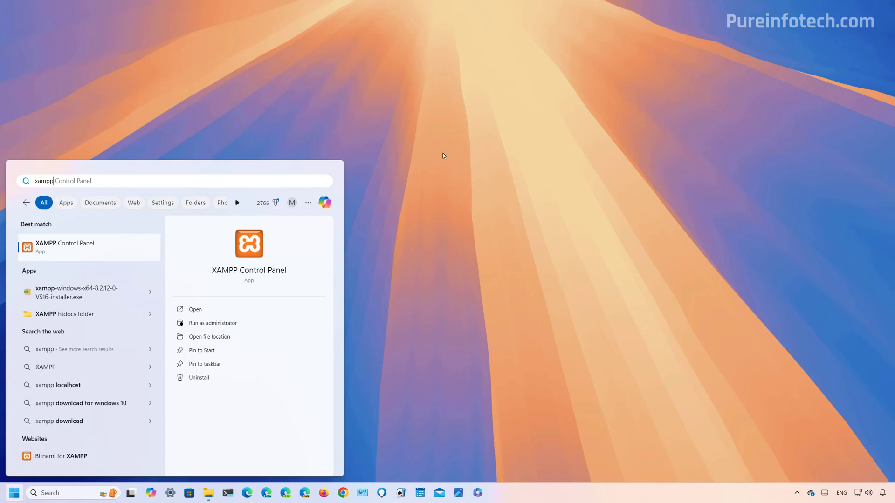
pyautogui.click(79, 252)
pyautogui.moveTo(344, 153); pyautogui.dragTo(419, 153)
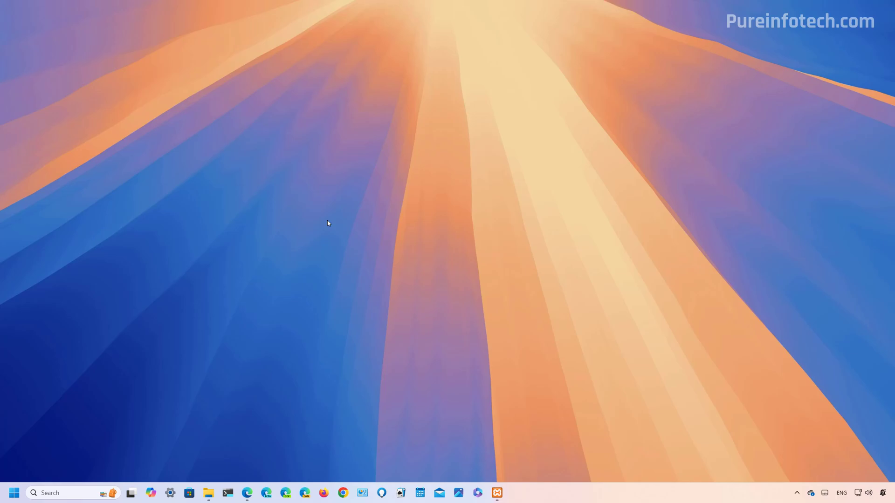
# Step: Switch to Settings and search the installed apps for xampp
pyautogui.press('super')
pyautogui.write('settings')
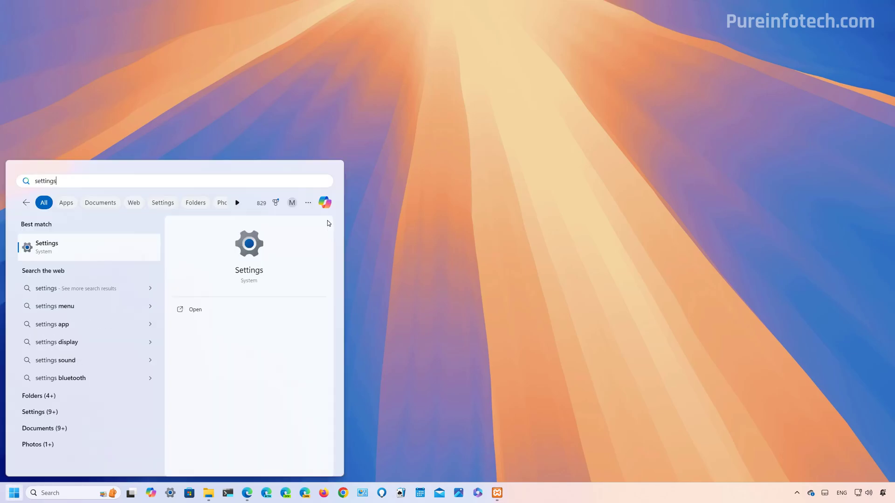
pyautogui.press('Return')
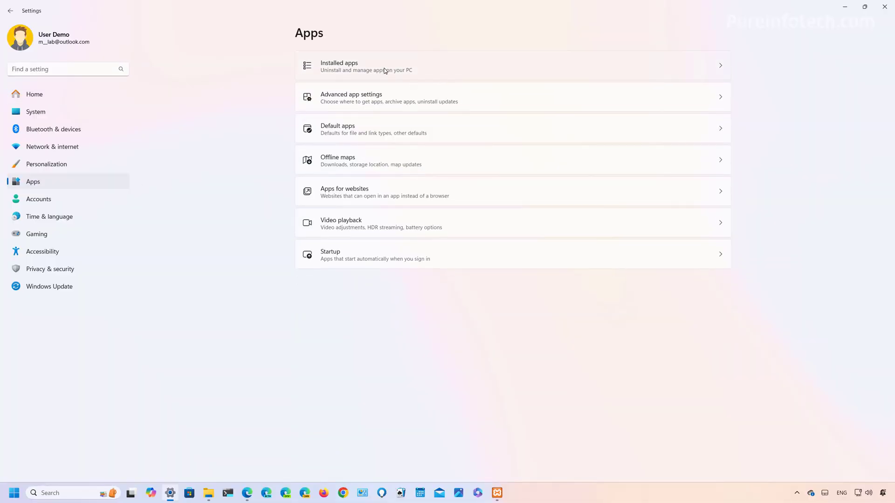
pyautogui.click(385, 71)
pyautogui.click(330, 55)
pyautogui.write('xamp')
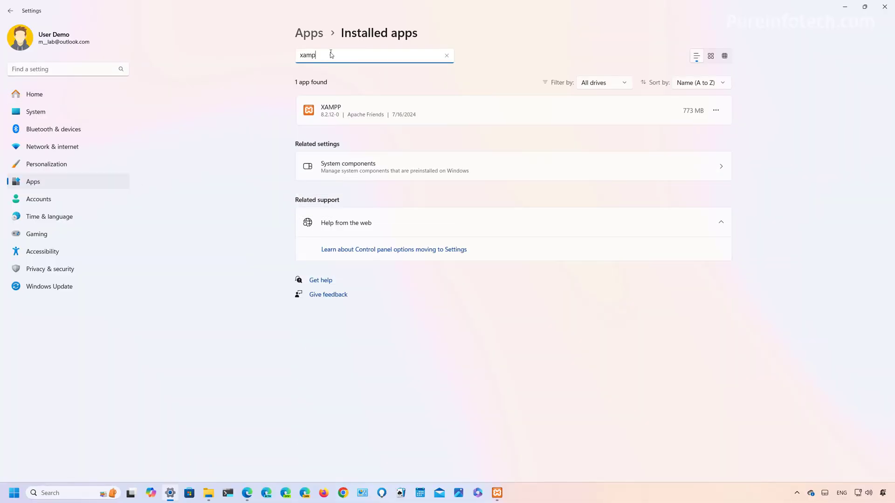
pyautogui.write('p')
# Step: Bring up the uninstall confirmation for XAMPP, dismiss it without uninstalling, and minimize the Settings window
pyautogui.click(716, 110)
pyautogui.click(623, 144)
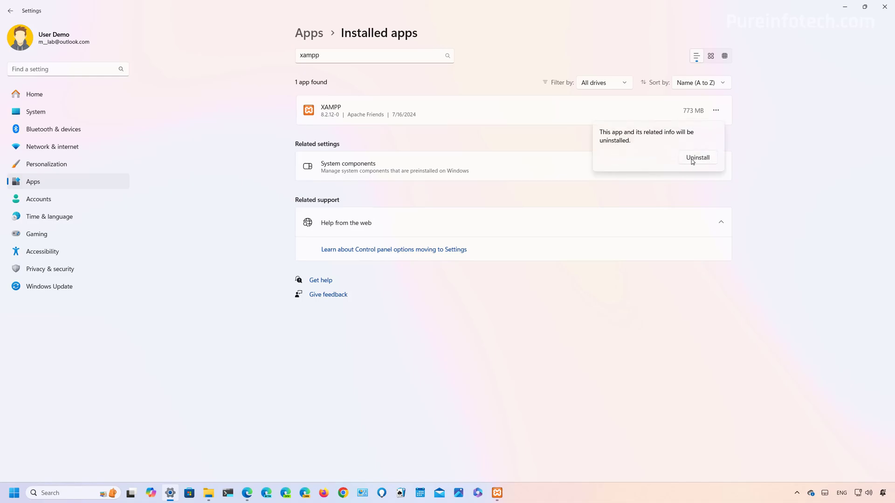
pyautogui.click(747, 146)
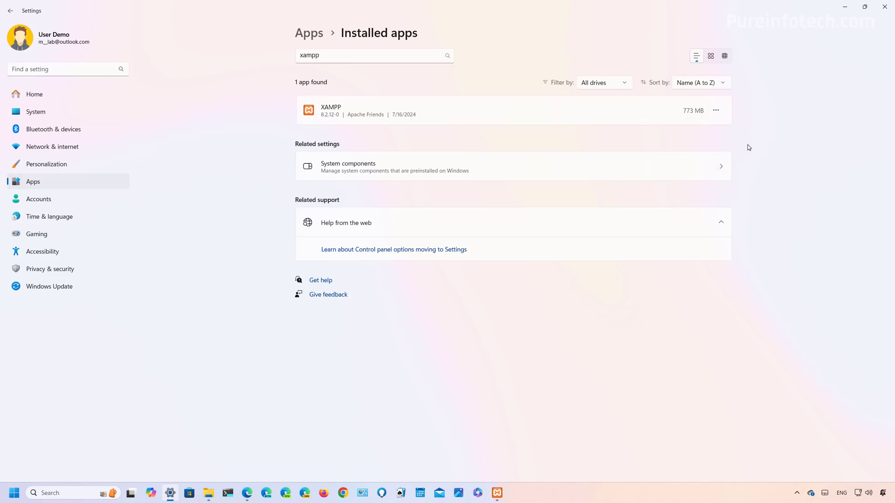
pyautogui.click(846, 8)
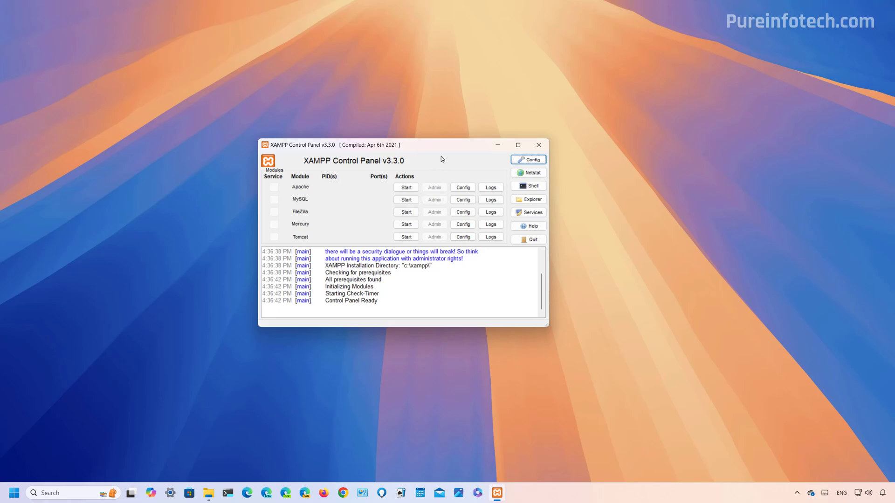
# Step: Open the XAMPP installation folder from the control panel, look through its contents, and minimize the File Explorer window
pyautogui.click(536, 202)
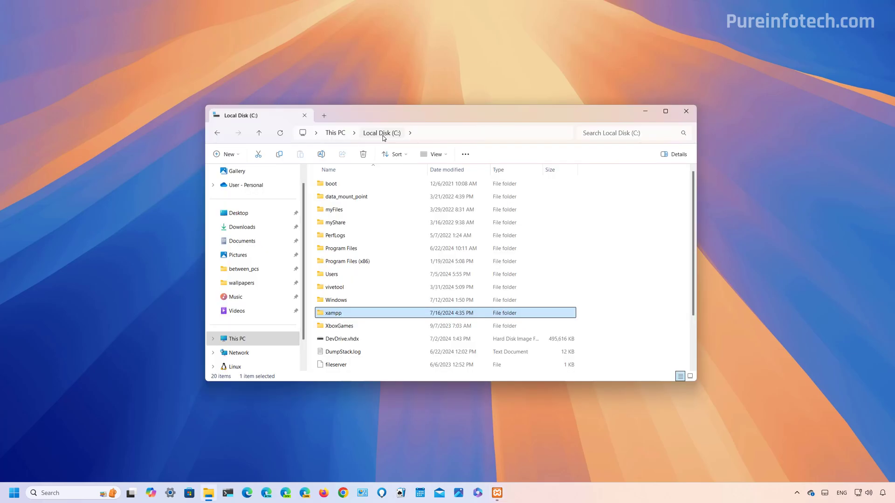
pyautogui.doubleClick(340, 316)
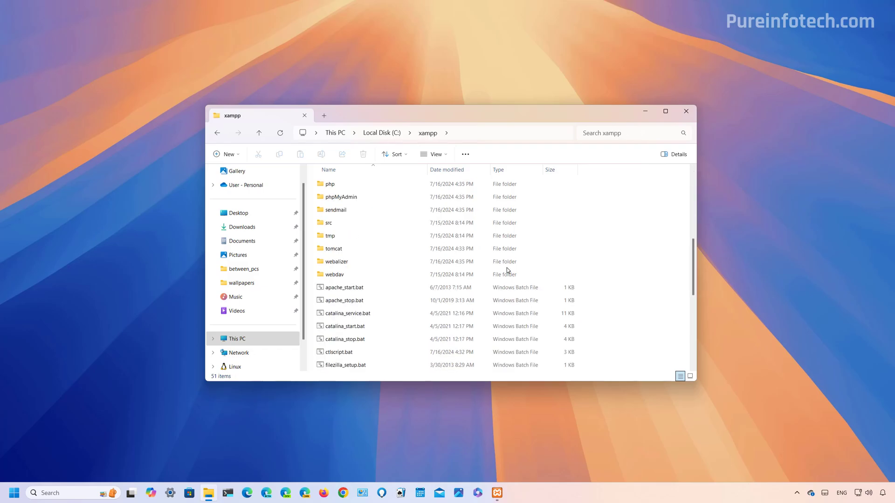
pyautogui.scroll(-3, 507, 268)
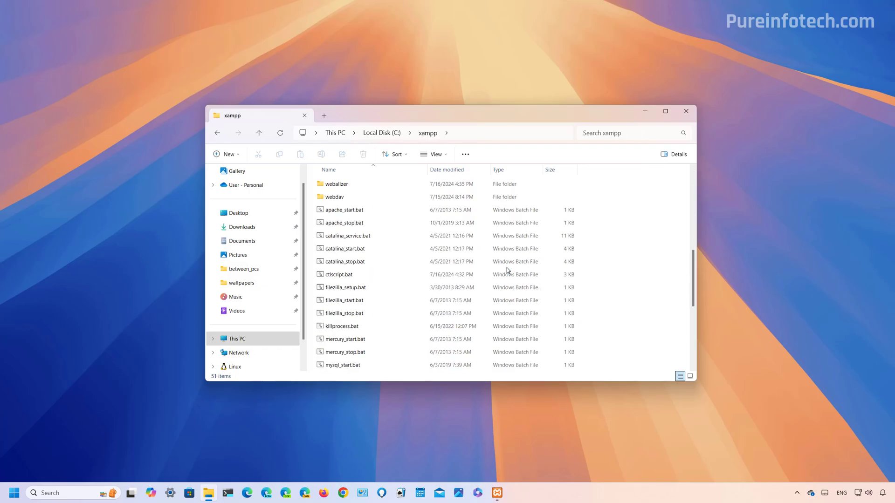
pyautogui.scroll(4, 508, 268)
pyautogui.scroll(-5, 507, 267)
pyautogui.click(647, 112)
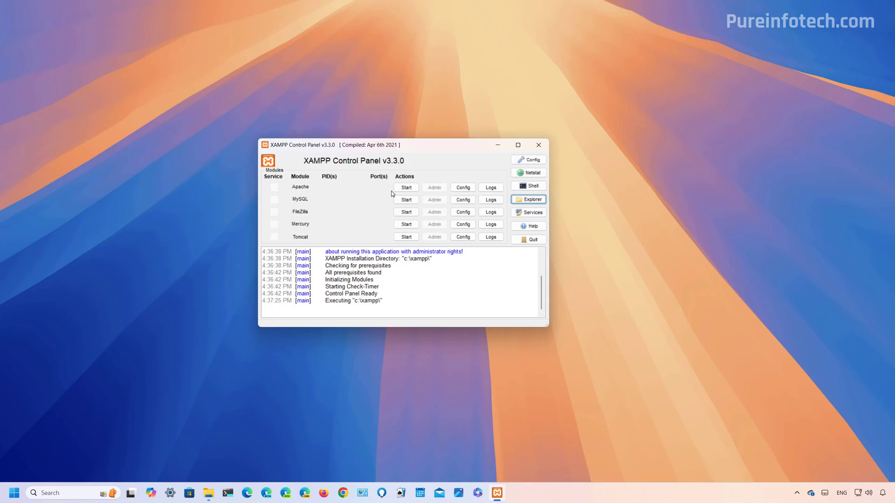
# Step: Start the Apache module, and start, stop, and restart the MySQL module
pyautogui.click(407, 188)
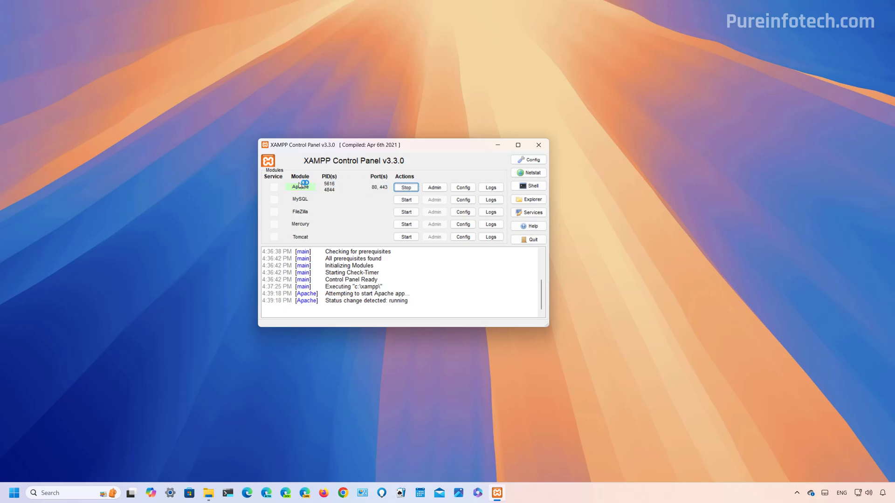
pyautogui.click(406, 200)
pyautogui.click(406, 200)
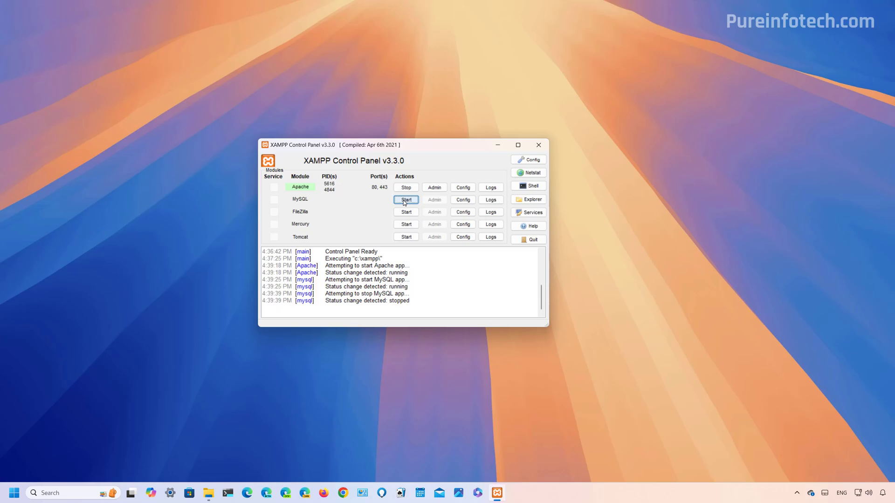
pyautogui.click(406, 200)
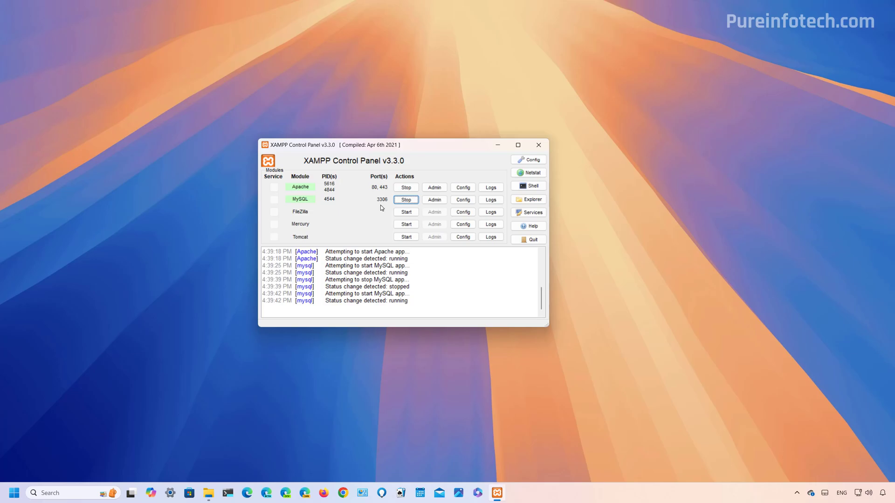
# Step: View Apache's admin dashboard, close the browser, and open the admin page for MySQL
pyautogui.click(435, 187)
pyautogui.click(435, 188)
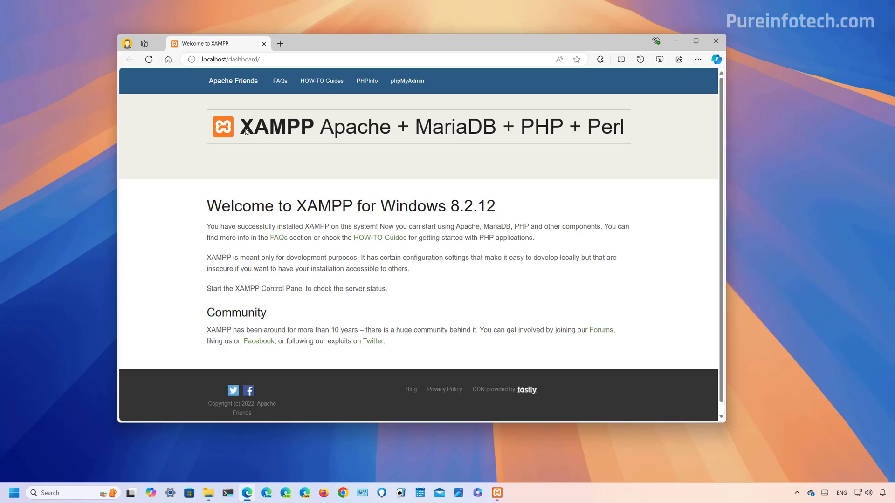
pyautogui.click(716, 41)
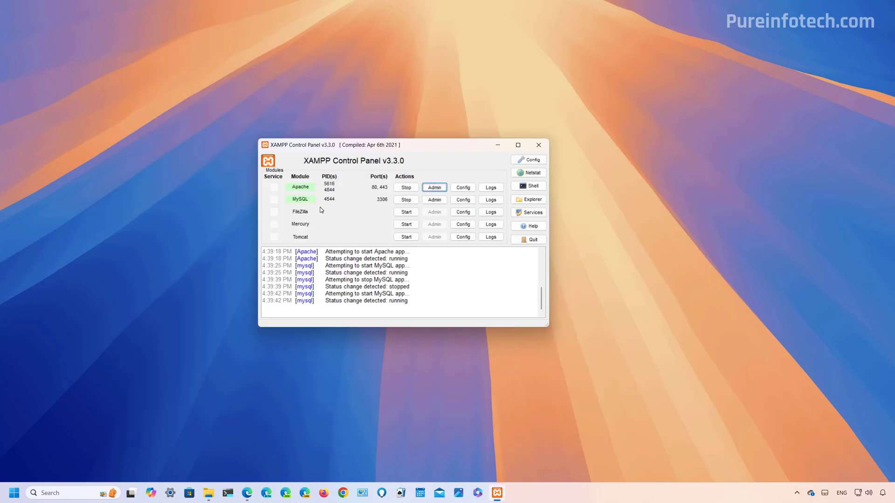
pyautogui.click(440, 201)
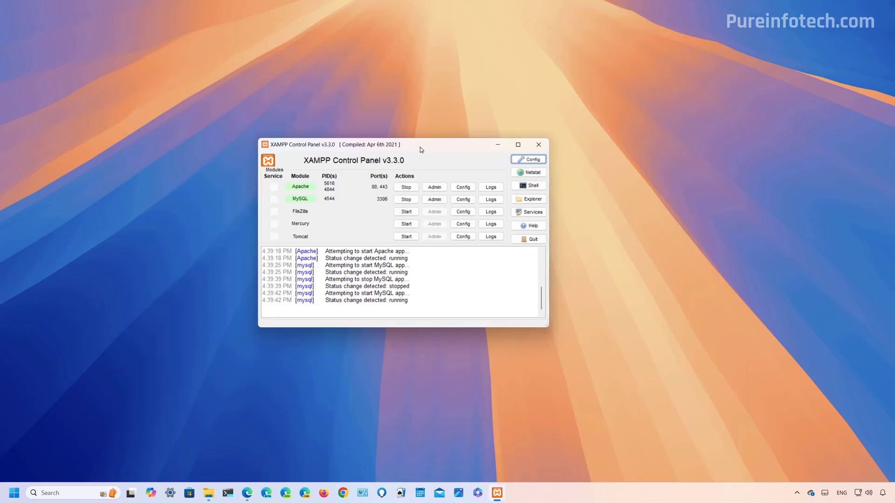
# Step: Try to save the control panel configuration with autostart enabled for Apache and MySQL, and dismiss the error dialogs
pyautogui.click(534, 161)
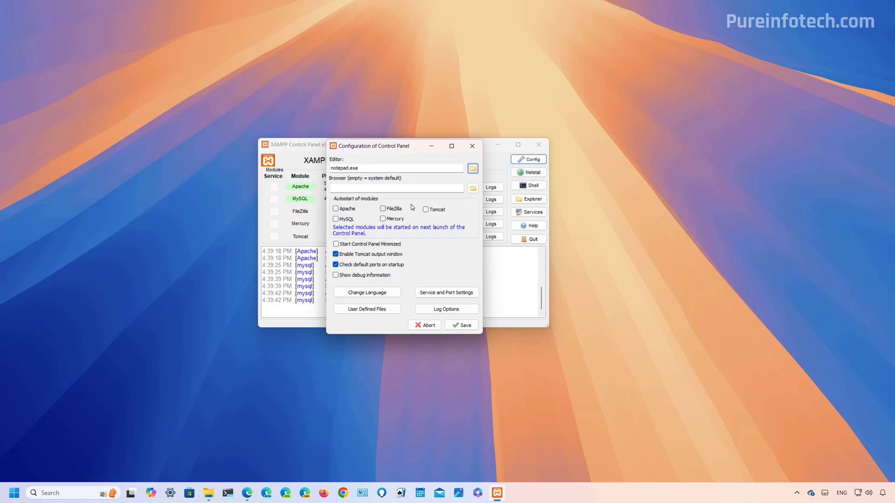
pyautogui.click(336, 209)
pyautogui.click(335, 219)
pyautogui.click(463, 326)
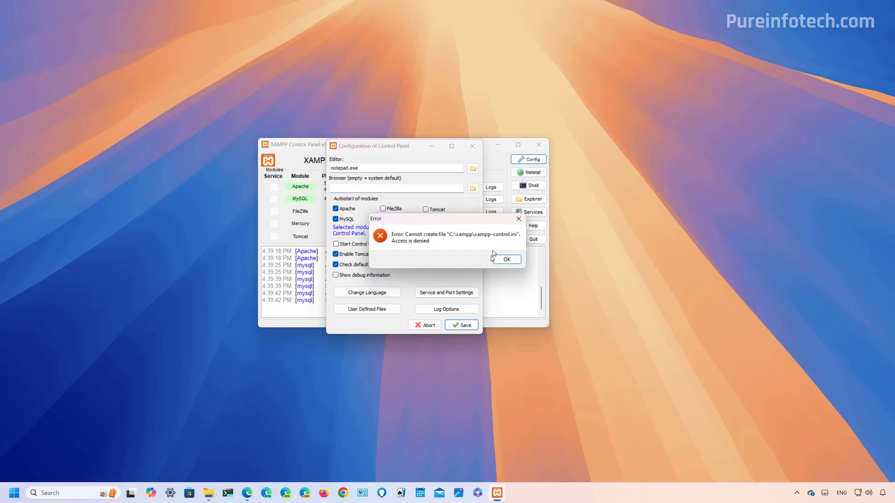
pyautogui.click(512, 260)
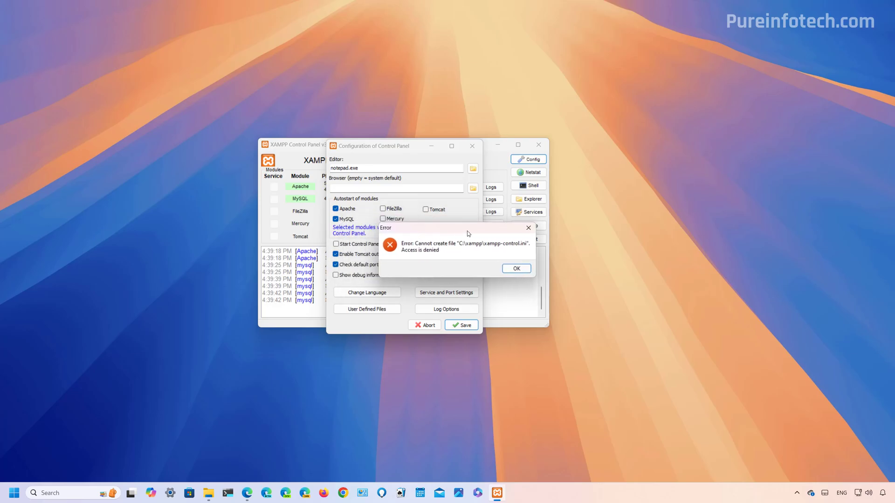
pyautogui.click(515, 269)
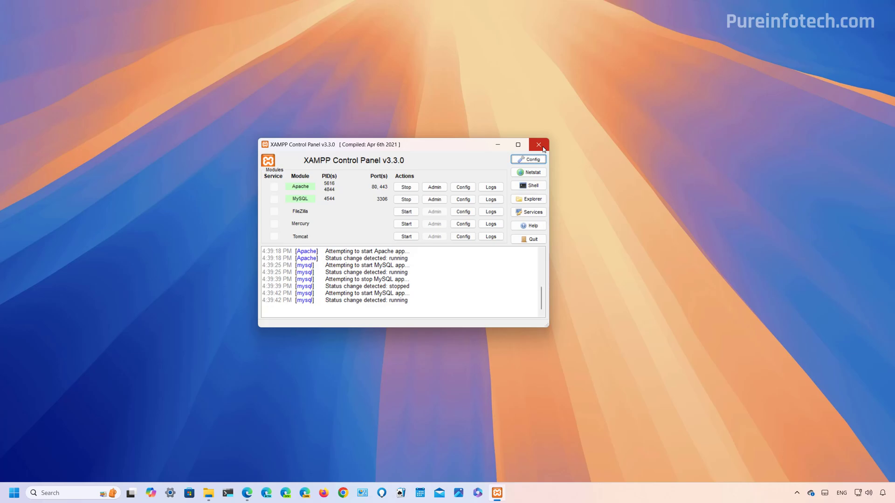
# Step: Stop the MySQL and Apache modules and close the XAMPP Control Panel
pyautogui.click(406, 200)
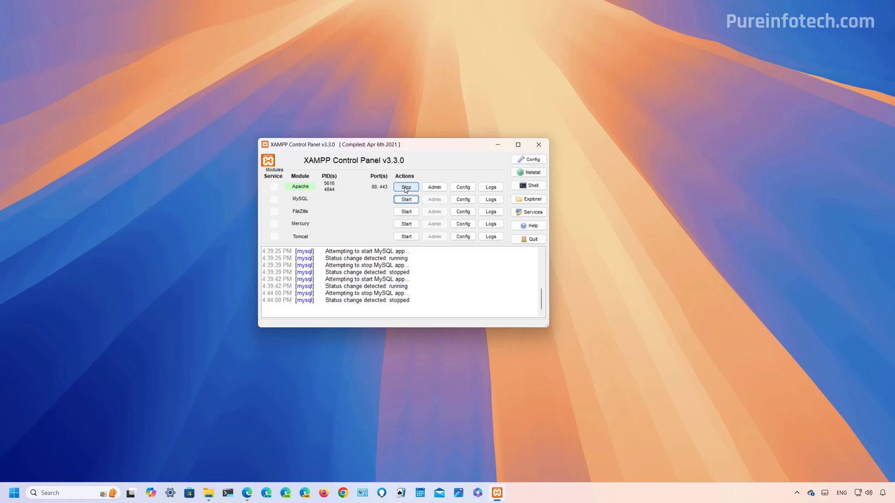
pyautogui.click(407, 188)
pyautogui.click(539, 146)
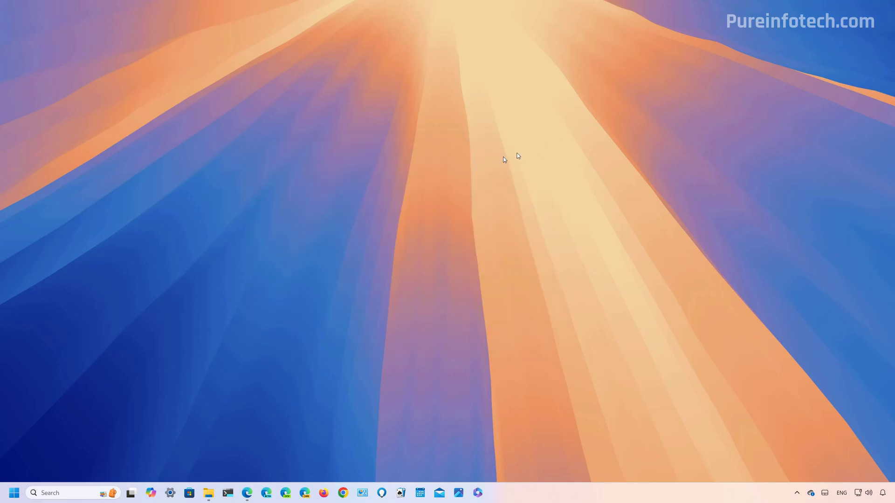
# Step: Search Windows for xampp, run the XAMPP Control Panel as administrator, approve the elevation, and reposition its window
pyautogui.press('super')
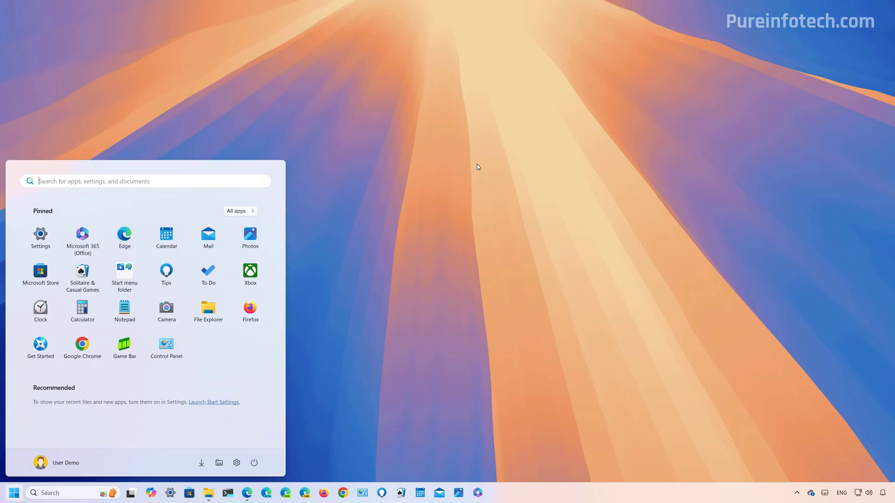
pyautogui.write('xampp')
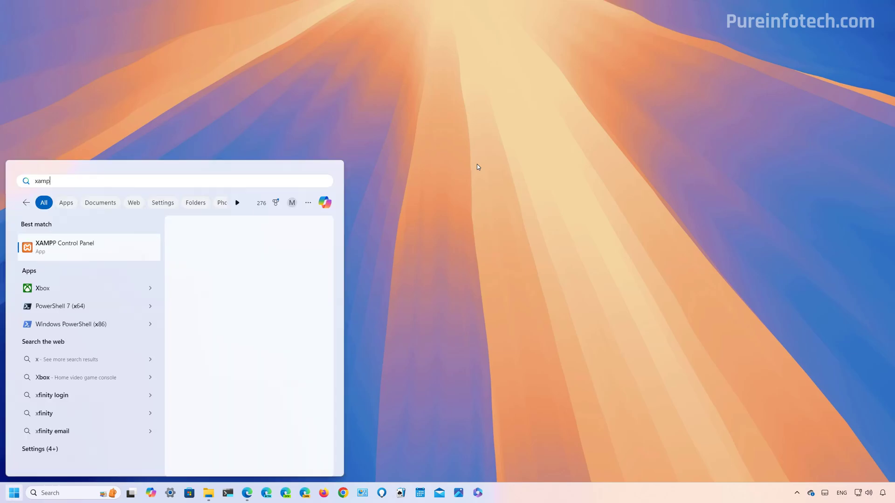
pyautogui.rightClick(78, 244)
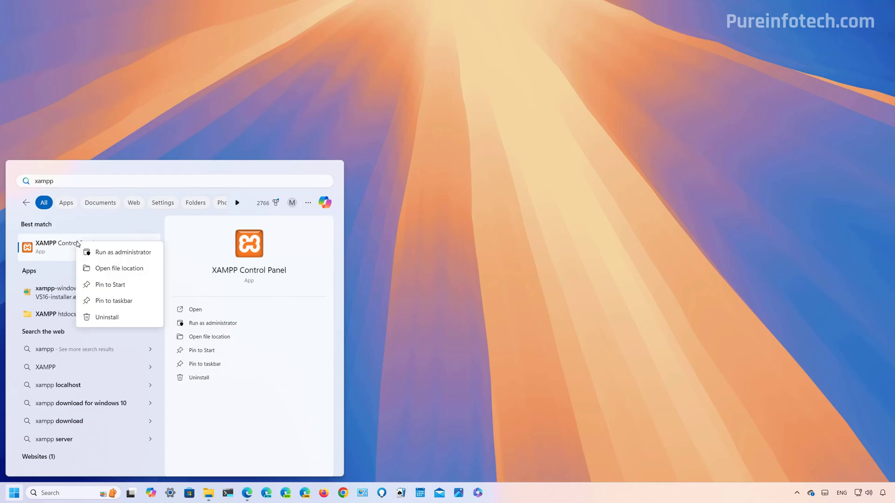
pyautogui.click(112, 253)
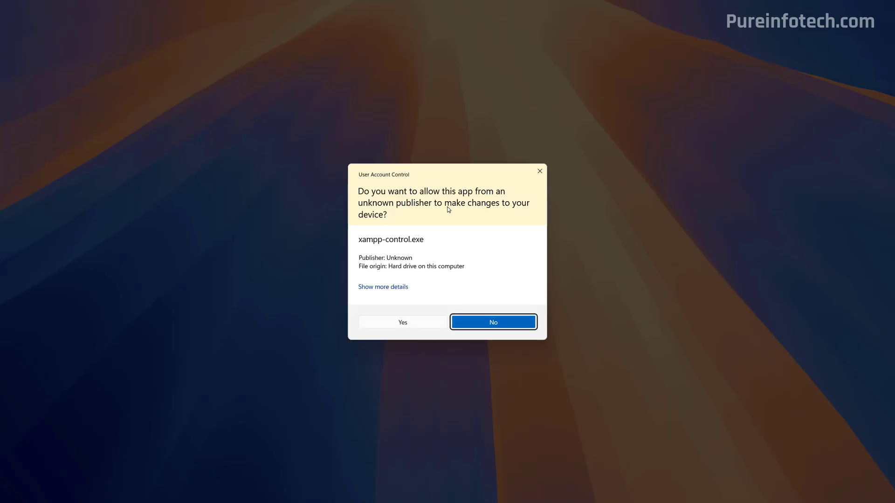
pyautogui.click(404, 323)
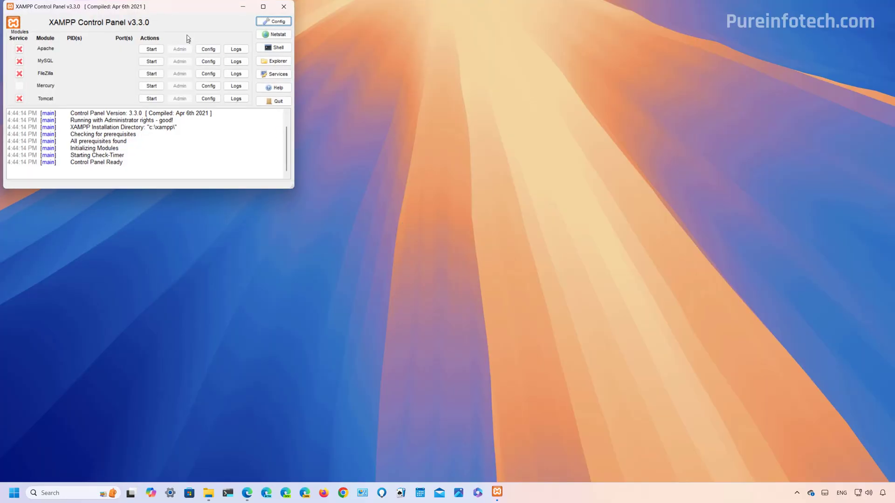
pyautogui.moveTo(184, 10); pyautogui.dragTo(413, 111)
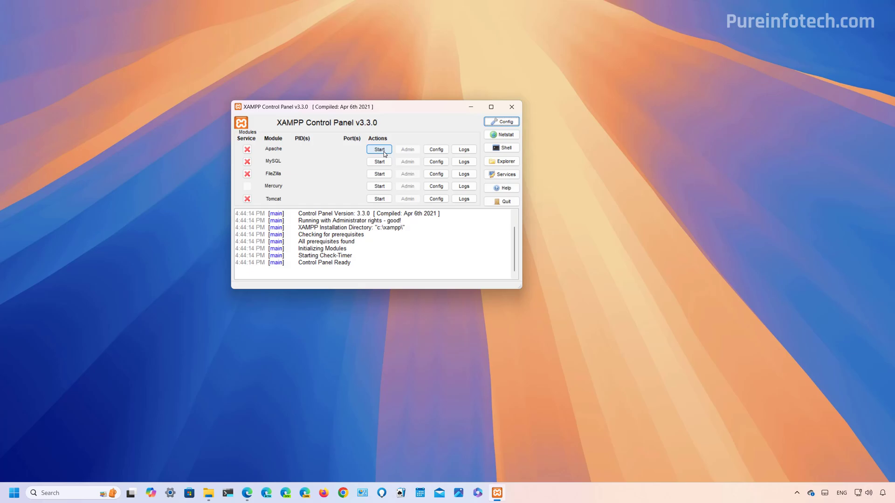
# Step: Start the Apache and MySQL modules, and save the control panel configuration with autostart enabled for both
pyautogui.click(379, 149)
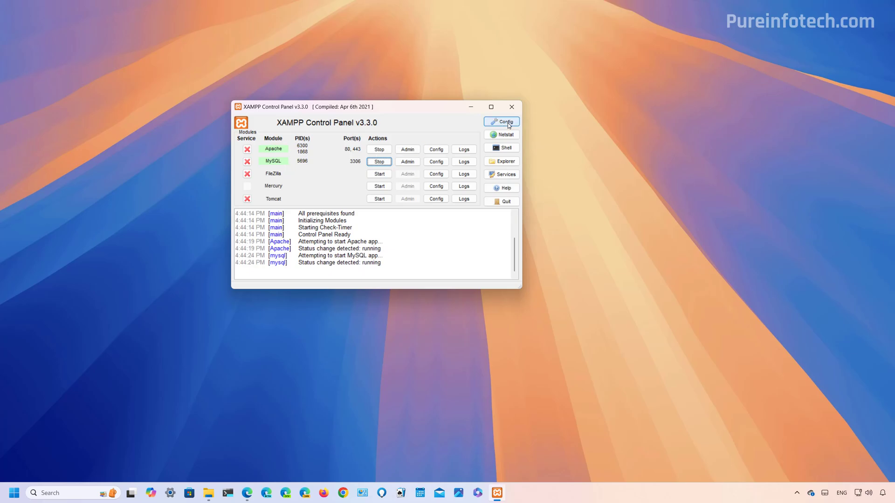
pyautogui.click(502, 122)
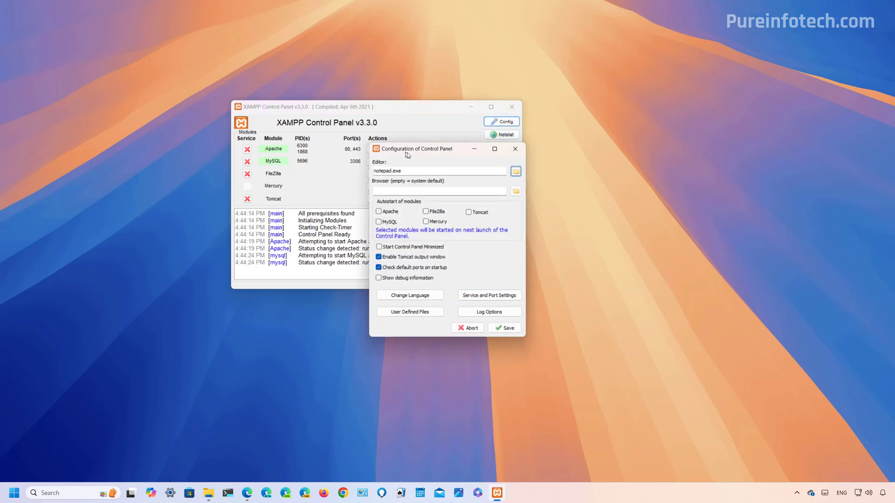
pyautogui.click(325, 222)
pyautogui.click(326, 212)
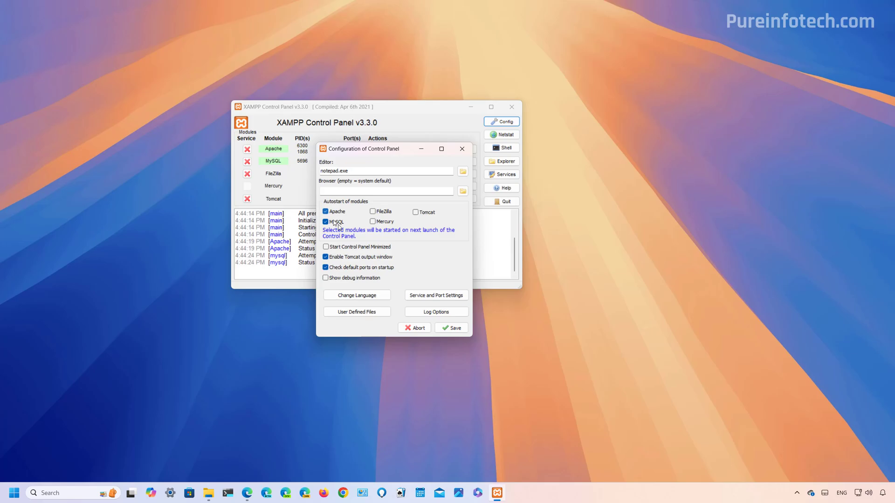
pyautogui.click(450, 330)
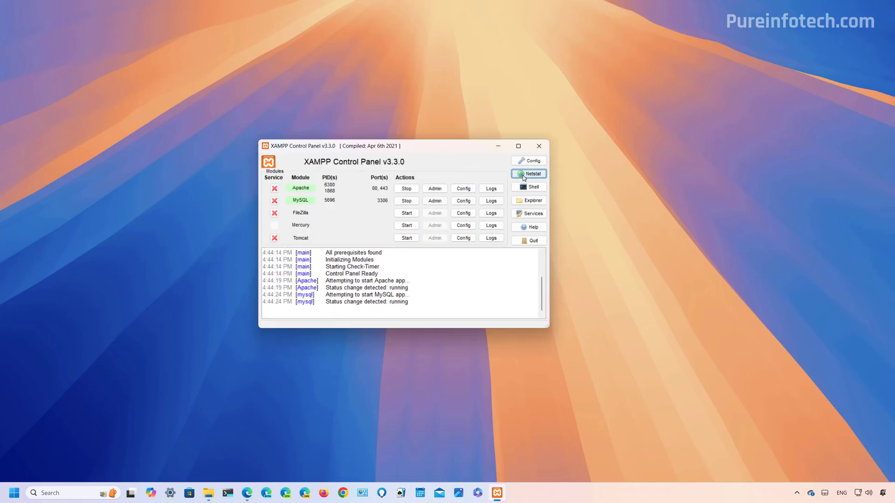
# Step: View the TCP listening sockets in Netstat, close that window, and open the XAMPP shell
pyautogui.click(532, 175)
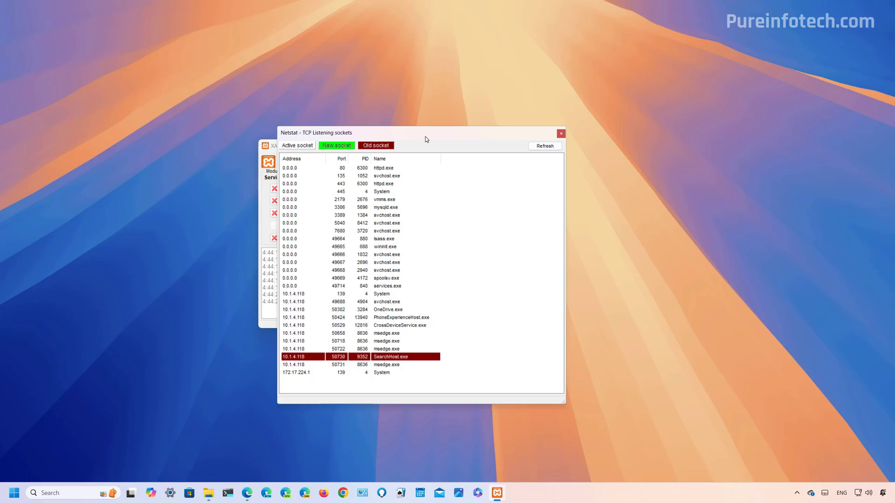
pyautogui.click(552, 151)
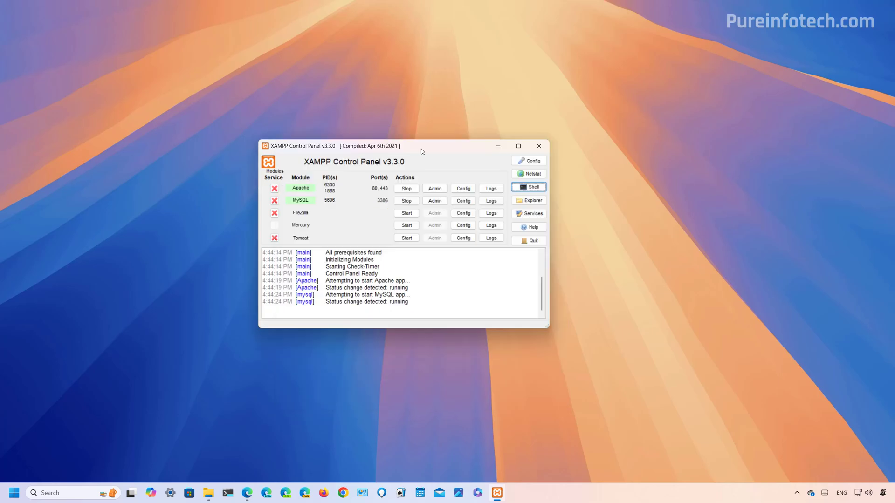
pyautogui.click(533, 188)
pyautogui.moveTo(303, 124); pyautogui.dragTo(341, 162)
# Step: View the XAMPP folder and minimize it, and open the Windows Services console and close it
pyautogui.click(528, 206)
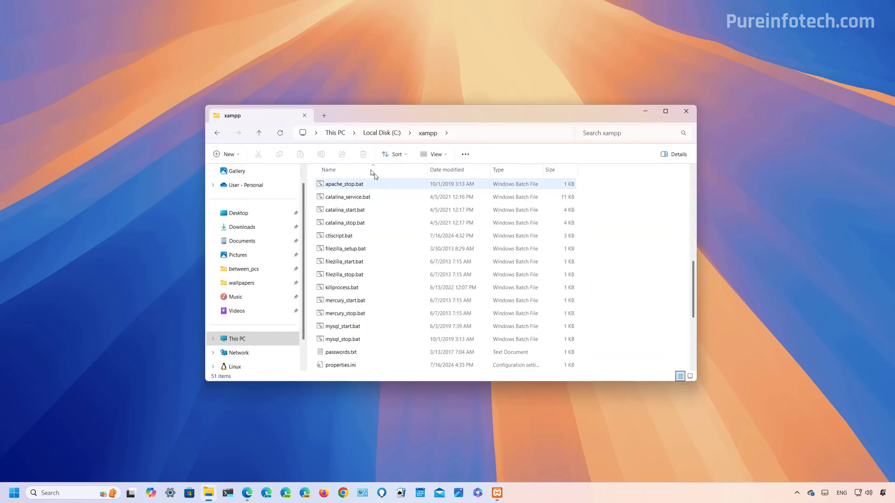
pyautogui.click(646, 113)
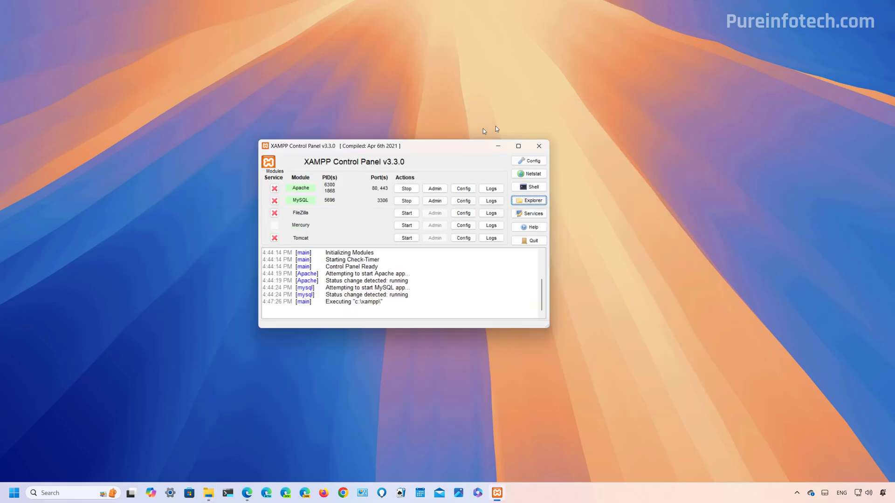
pyautogui.click(529, 213)
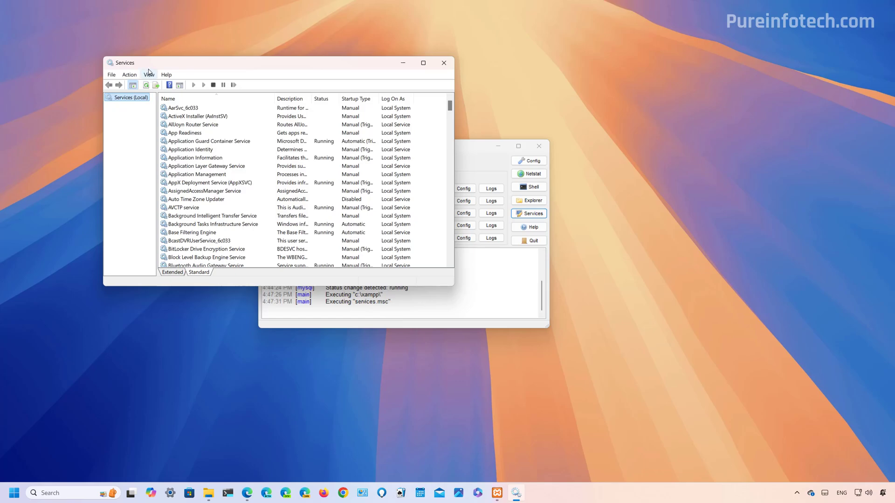
pyautogui.click(444, 63)
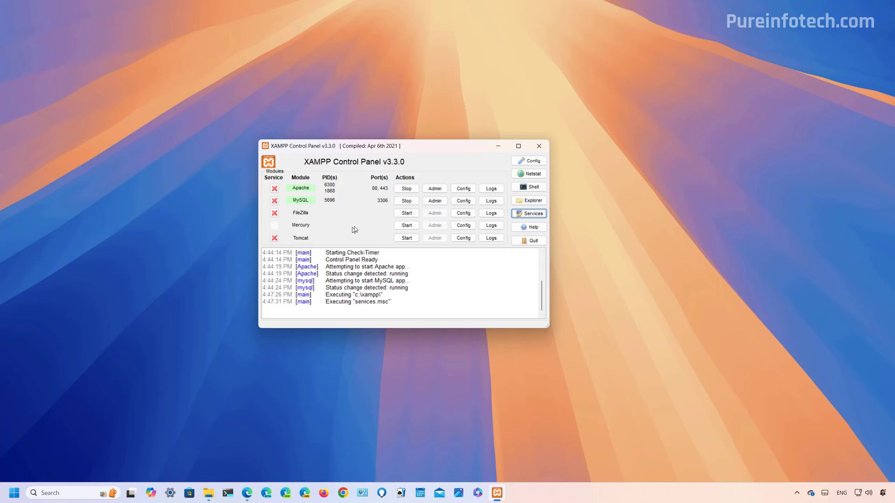
# Step: Open Apache's httpd.conf configuration file and go to the Listen port directive
pyautogui.click(467, 190)
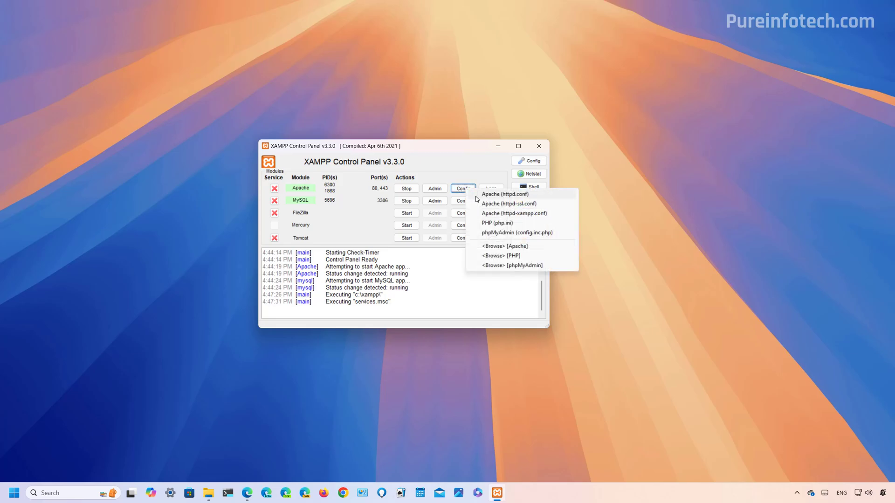
pyautogui.click(518, 195)
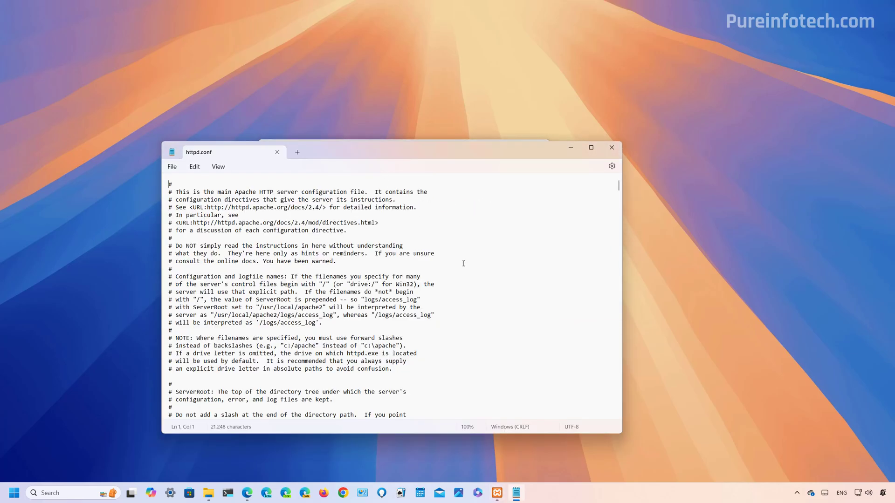
pyautogui.scroll(-12, 463, 264)
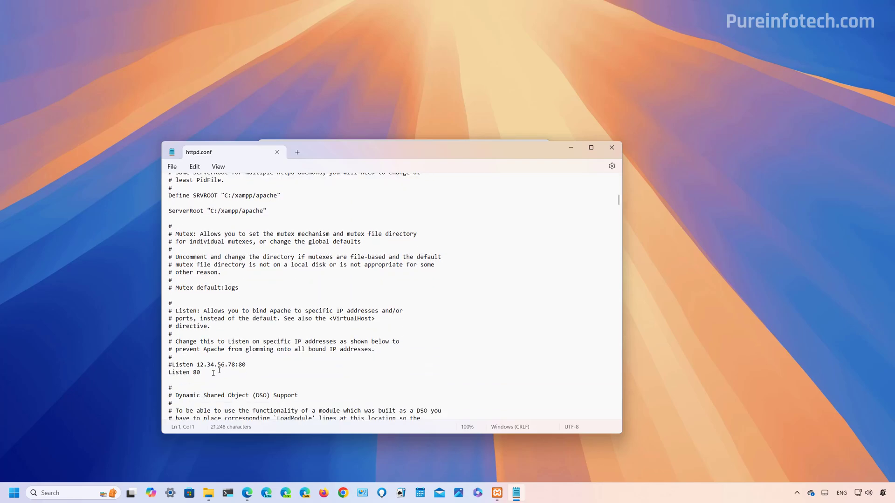
# Step: Highlight the "Listen 80" line in httpd.conf and minimize the text editor
pyautogui.tripleClick(207, 373)
pyautogui.click(570, 148)
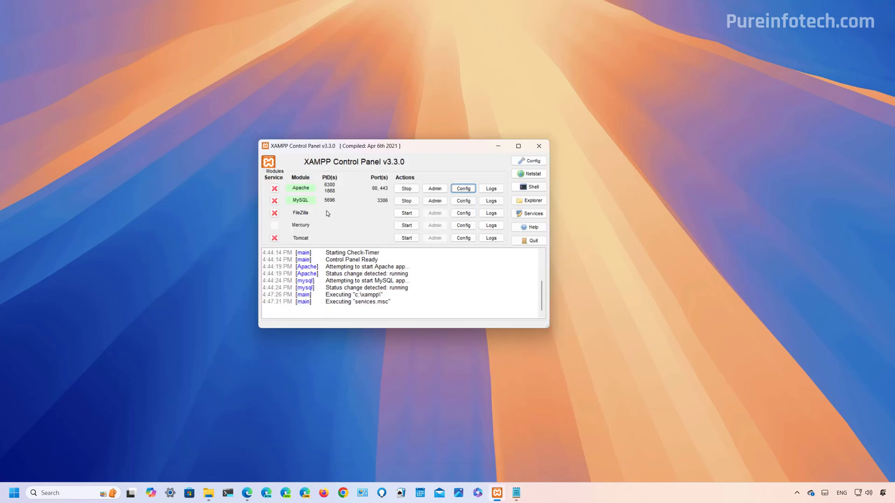
# Step: Open MySQL's my.ini configuration file, look through its client and server settings, and close the text editor
pyautogui.click(463, 201)
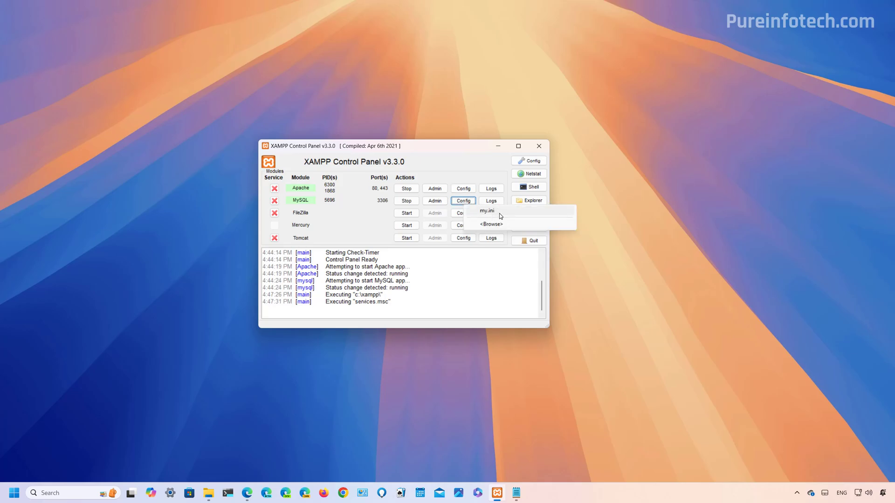
pyautogui.click(499, 214)
pyautogui.scroll(-8, 436, 259)
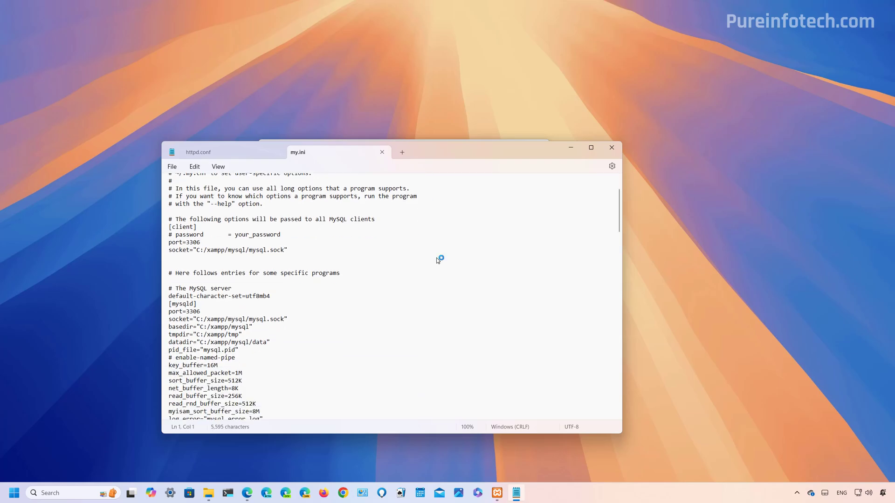
pyautogui.scroll(-3, 438, 260)
pyautogui.scroll(6, 438, 260)
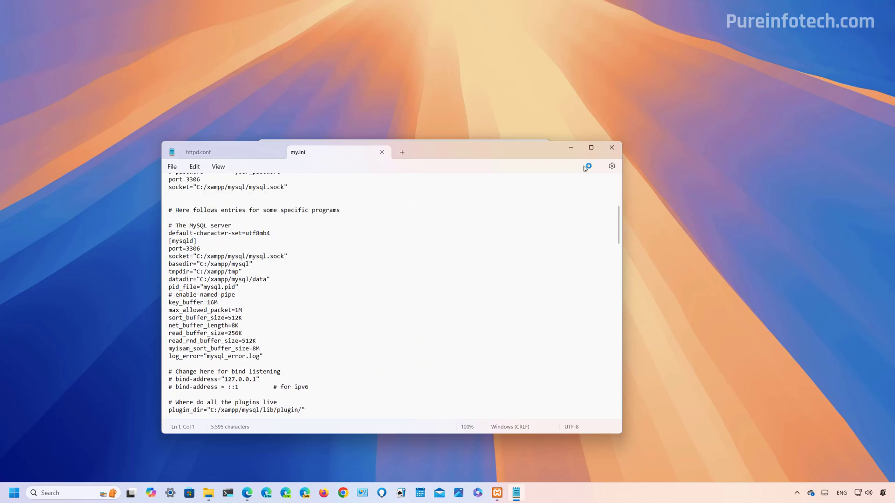
pyautogui.click(612, 147)
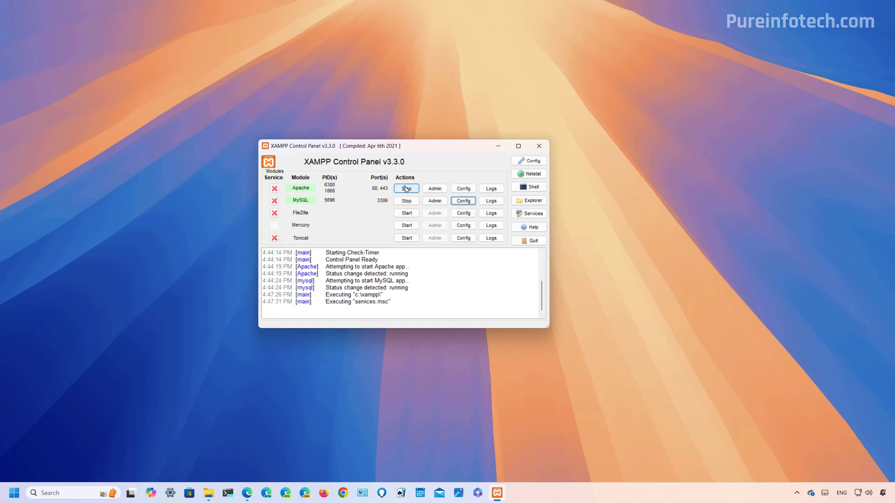
# Step: Review the control panel's log from its first entries to the latest, and shift the control panel window to the right
pyautogui.scroll(1, 336, 272)
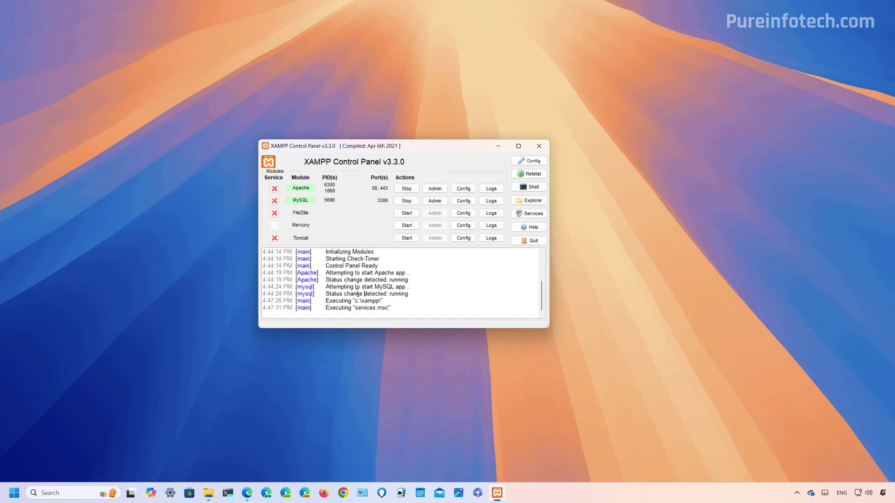
pyautogui.scroll(3, 357, 293)
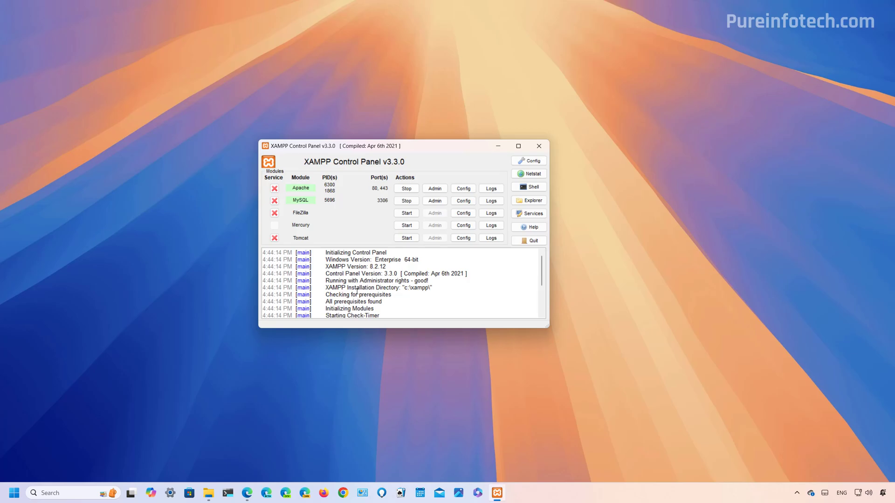
pyautogui.scroll(-3, 357, 293)
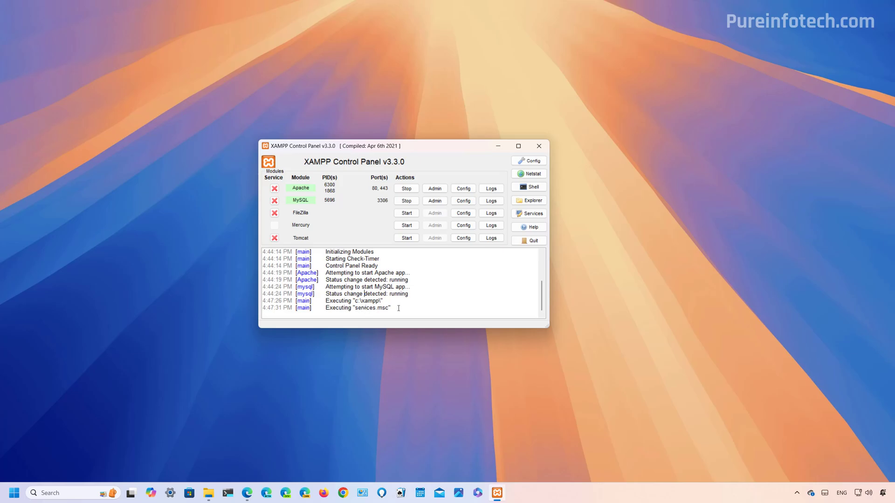
pyautogui.moveTo(406, 148); pyautogui.dragTo(508, 147)
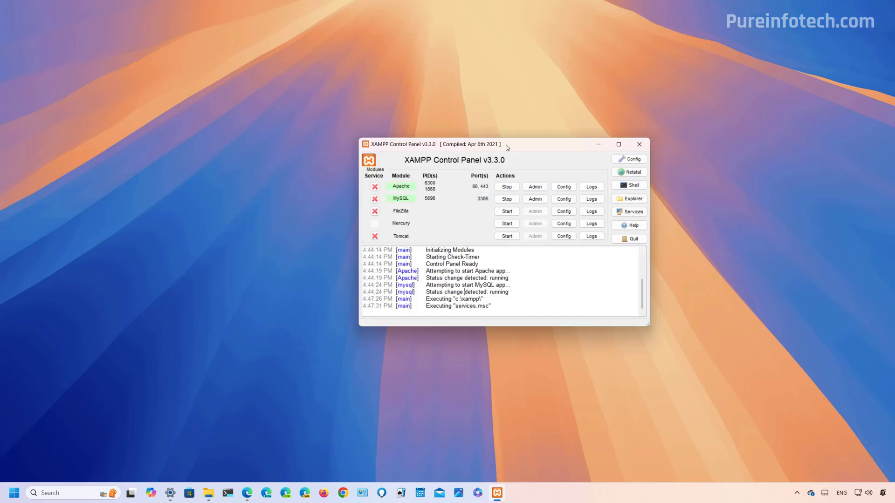